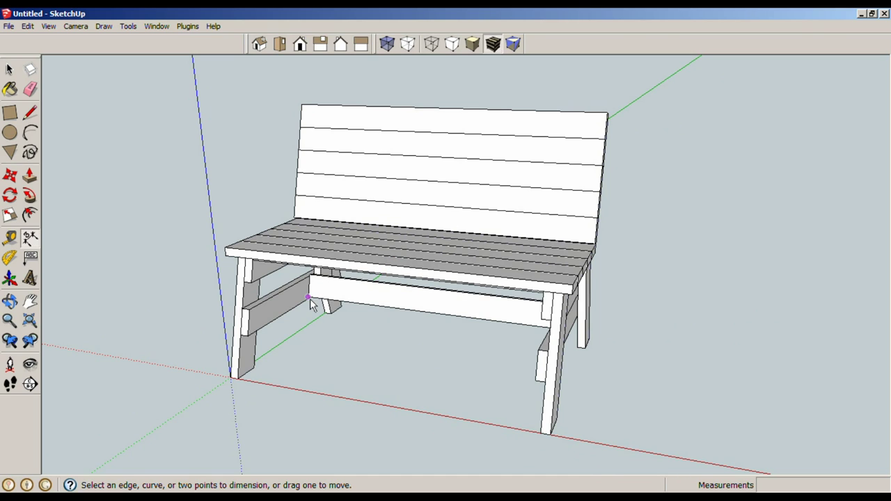
Step: Examine the finished bench from the front, side and back, and measure the width of its backrest
middle_click_drag(500, 326, 571, 312)
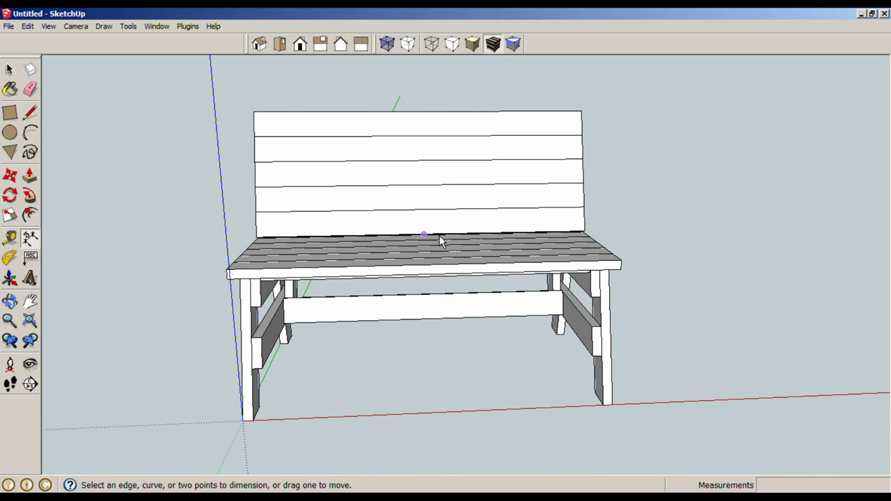
middle_click_drag(527, 308, 498, 309)
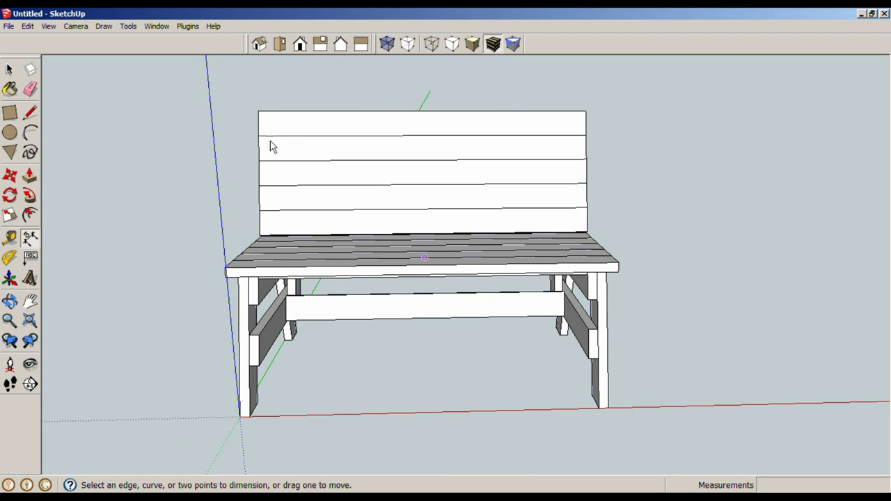
left_click(259, 112)
left_click(585, 111)
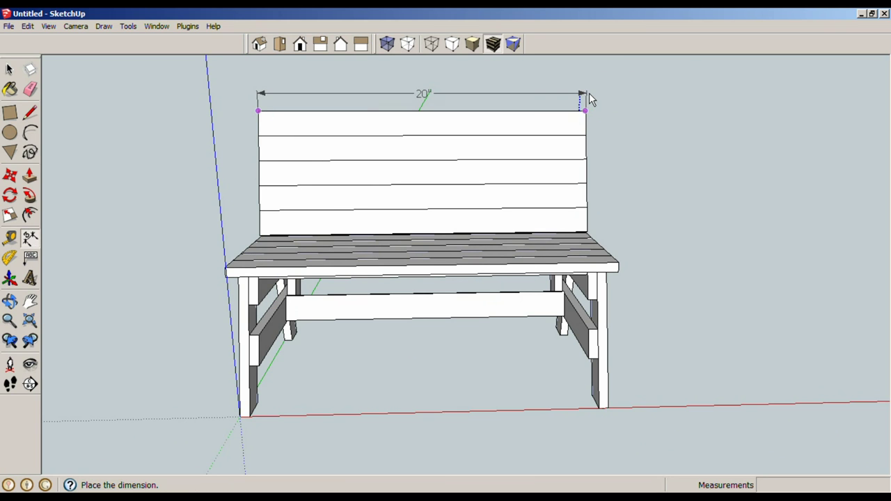
key("Escape")
middle_click_drag(662, 202, 441, 192)
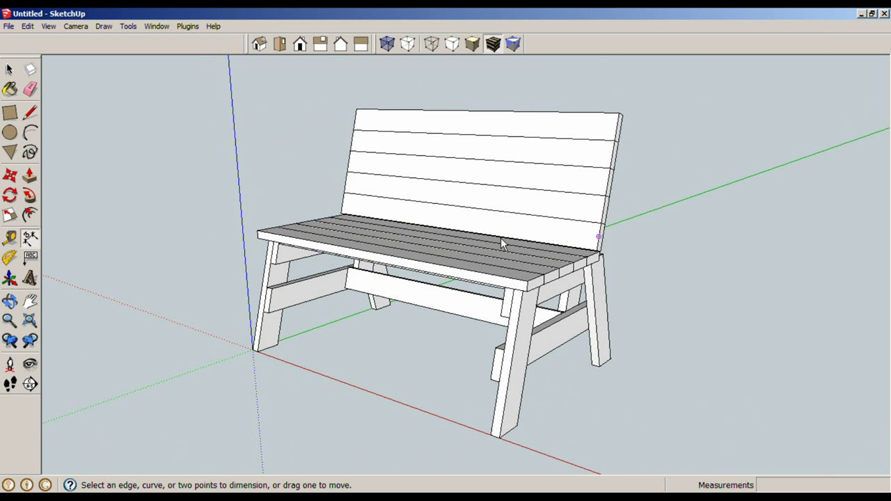
middle_click_drag(378, 251, 426, 287)
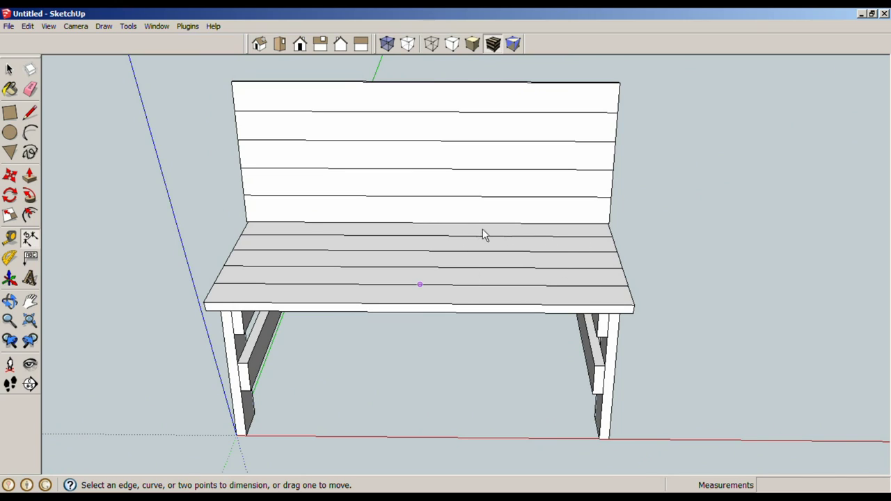
middle_click_drag(320, 109, 375, 221)
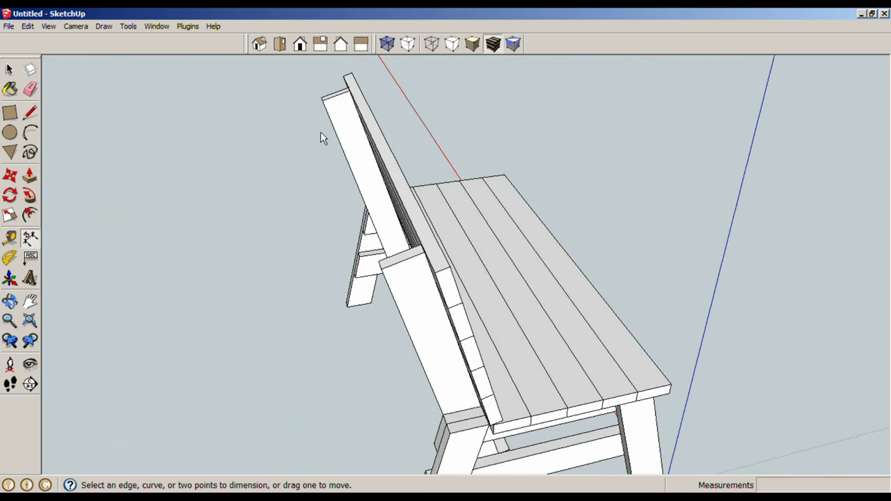
middle_click_drag(401, 254, 701, 205)
middle_click_drag(573, 143, 292, 157)
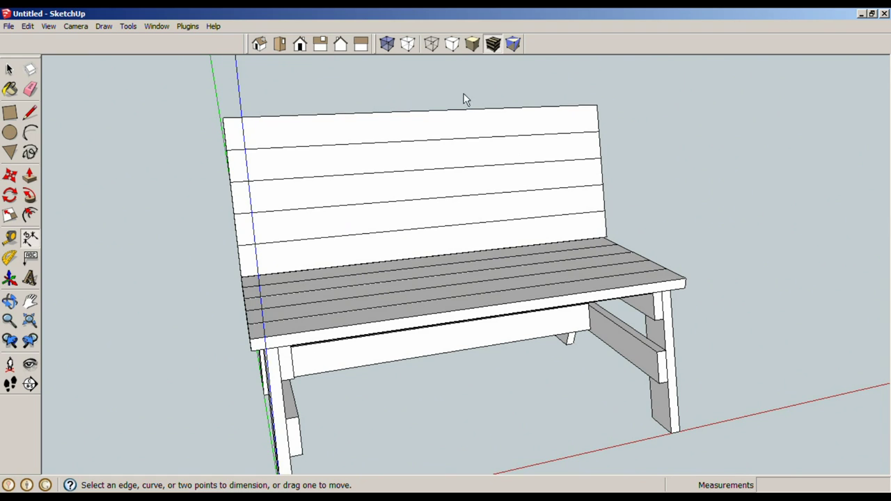
left_click(427, 110)
middle_click_drag(620, 209, 519, 237)
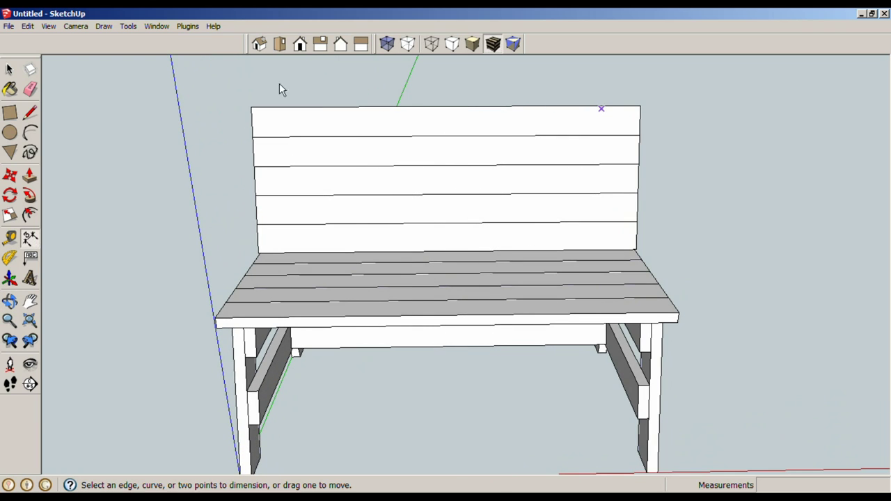
scroll(371, 142, "down", 3)
middle_click_drag(567, 215, 400, 239)
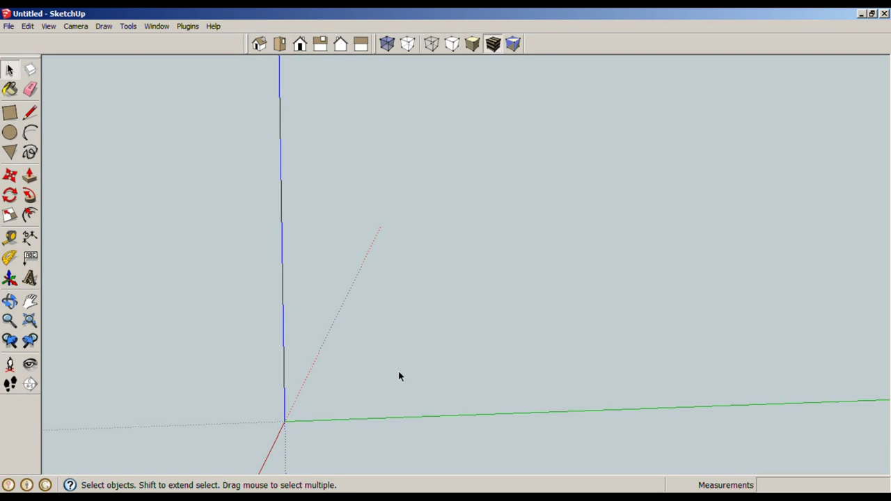
Step: Draw an upright 7.25 by 1.5 inch rectangle from the origin, standing on the green axis
key("r")
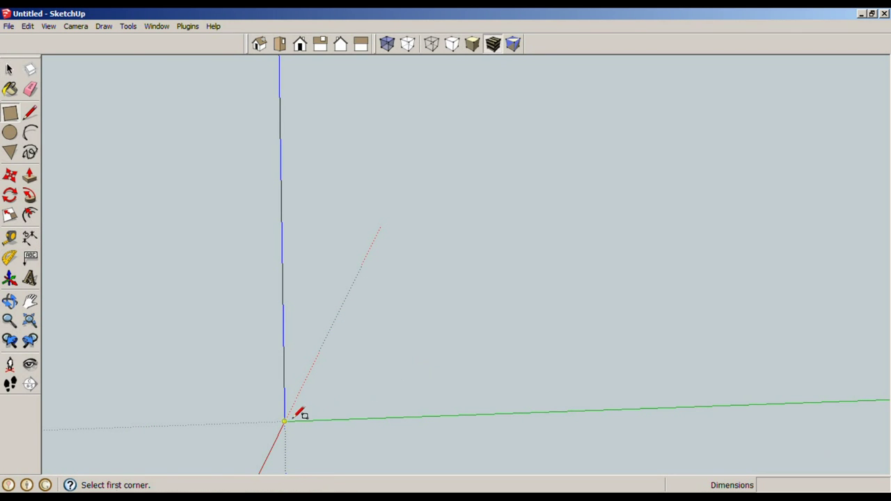
left_click(284, 422)
type("7.25,1.5")
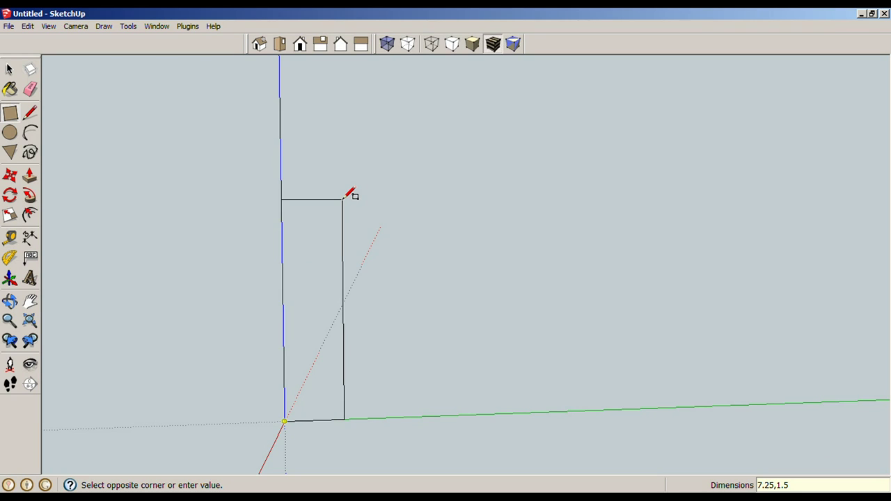
key("Return")
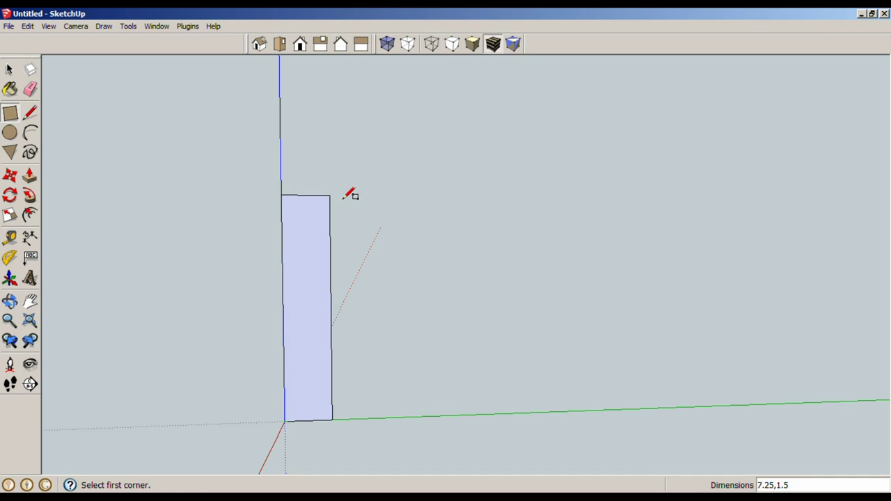
Step: Create an angled protractor guide through the rectangle's top corner on the blue axis, rising from its top edge
left_click(9, 258)
left_click_drag(282, 189, 312, 189)
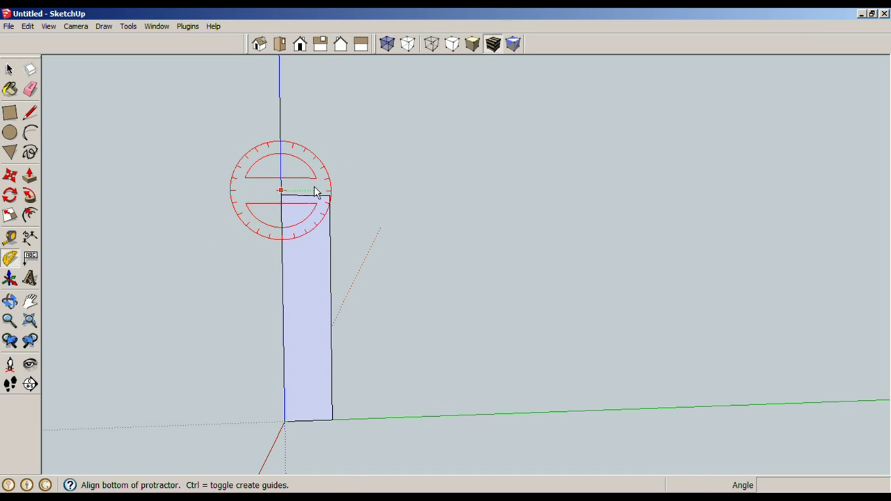
key("Escape")
left_click(280, 194)
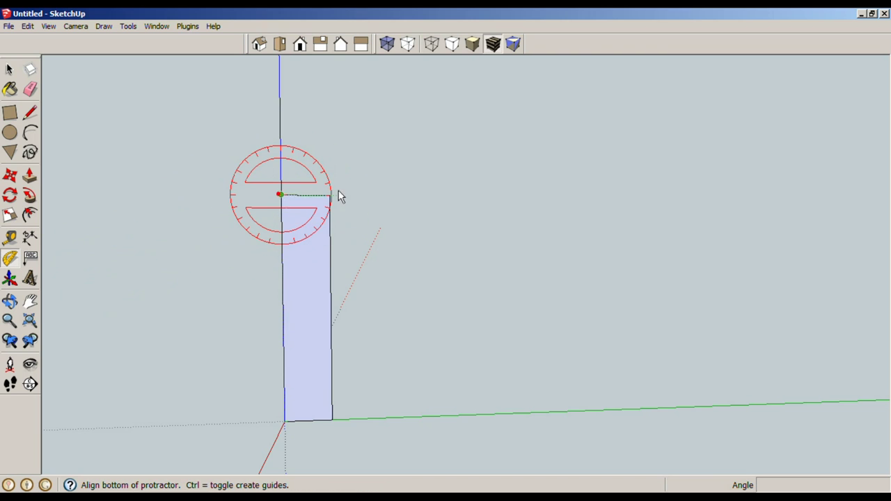
left_click(332, 197)
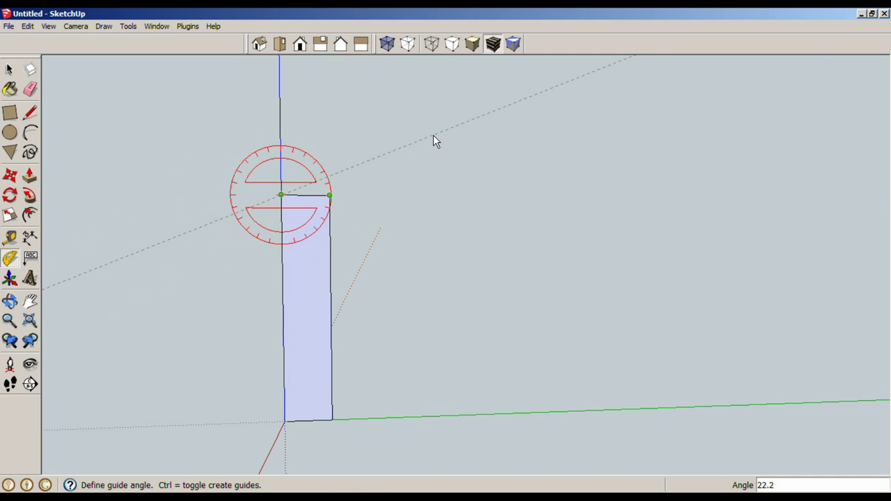
left_click(433, 141)
key("space")
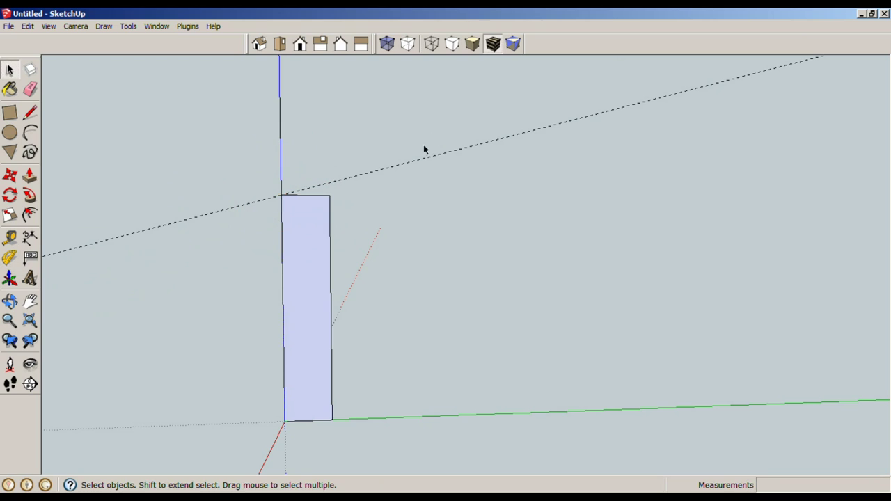
Step: Draw a slanted top edge along the guide between the rectangle's two long sides and delete the original horizontal top edge
key("l")
left_click(329, 182)
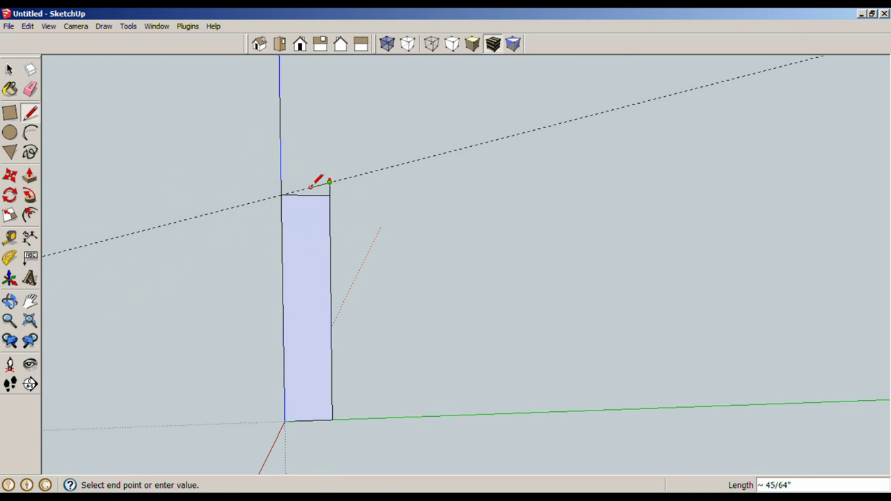
left_click(281, 195)
key("space")
left_click(312, 196)
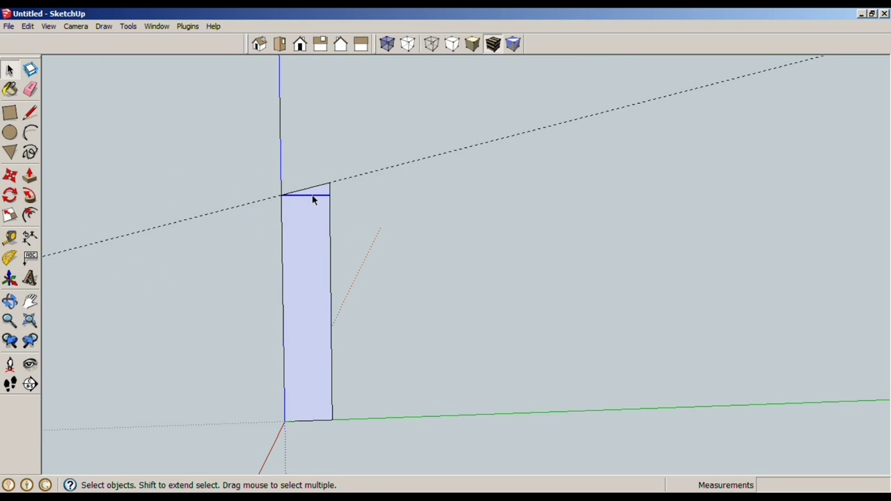
key("Delete")
Step: Try enclosing and crossing selection boxes around the profile's slanted top, and clear the selection
left_click_drag(262, 152, 357, 217)
left_click(206, 145)
mouse_move(244, 158)
left_mouse_down()
mouse_move(366, 207)
mouse_move(380, 225)
mouse_move(372, 225)
left_mouse_up()
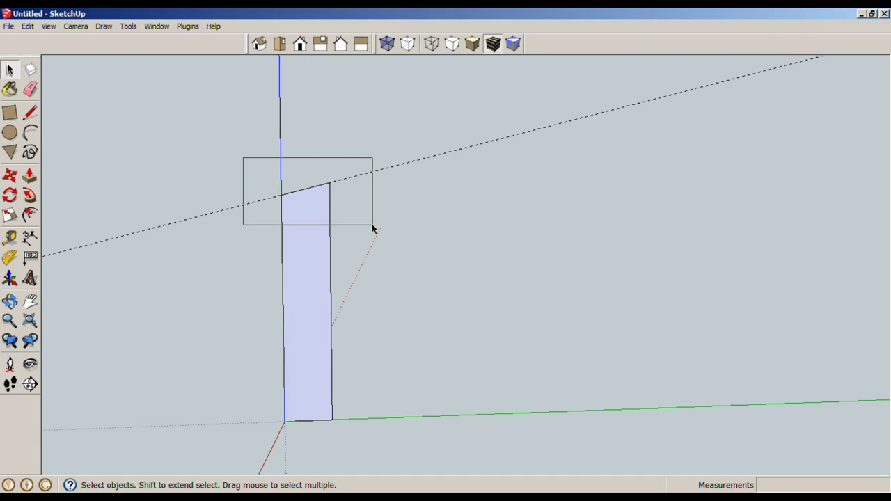
left_click_drag(372, 225, 365, 220)
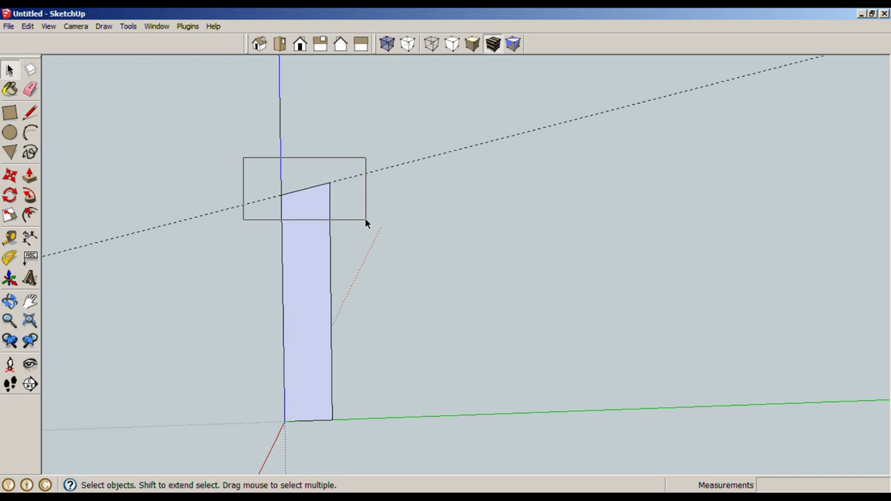
left_click_drag(365, 223, 221, 147)
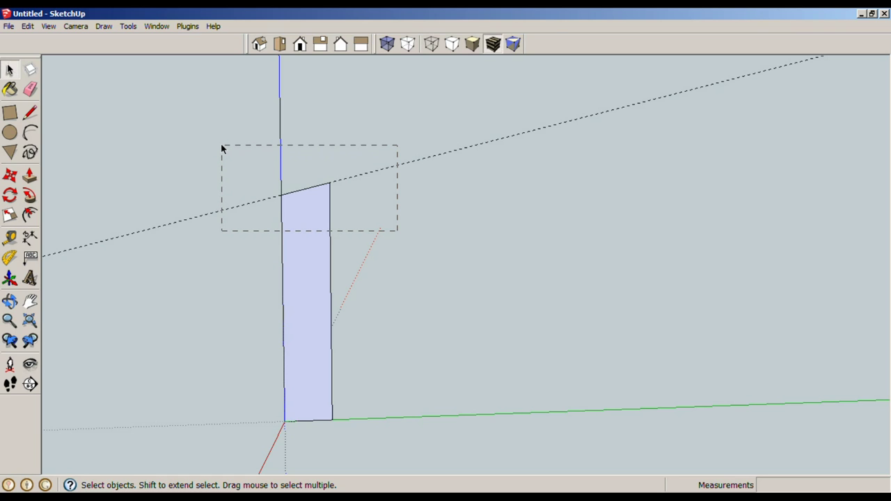
left_click_drag(221, 149, 221, 148)
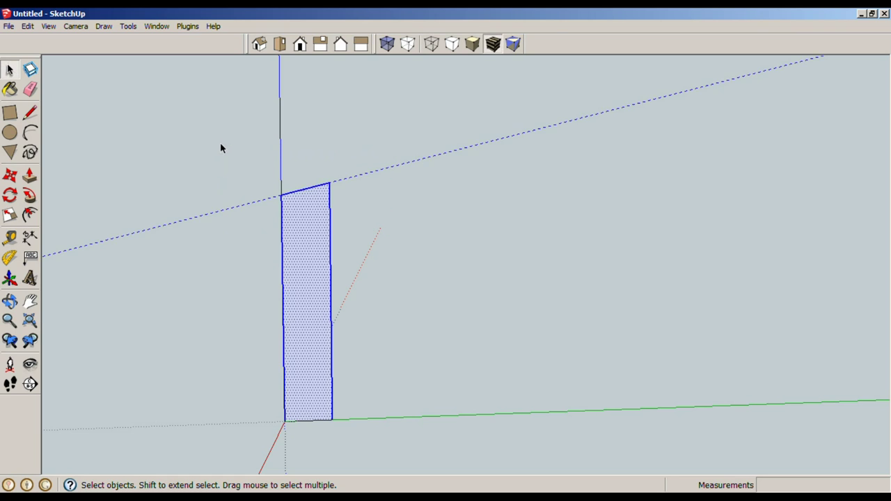
left_click(465, 221)
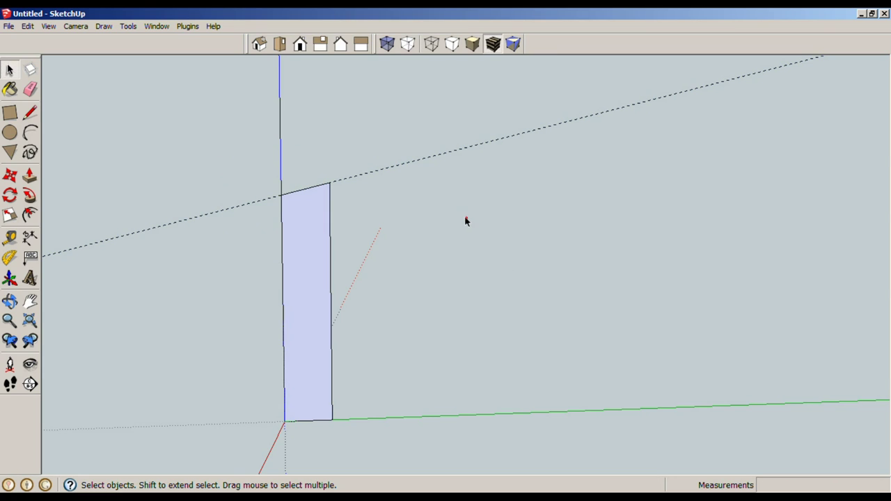
Step: Copy the slanted top edge down to the origin corner and delete the leftover bottom edges and the guide line
left_click(307, 189)
key("m")
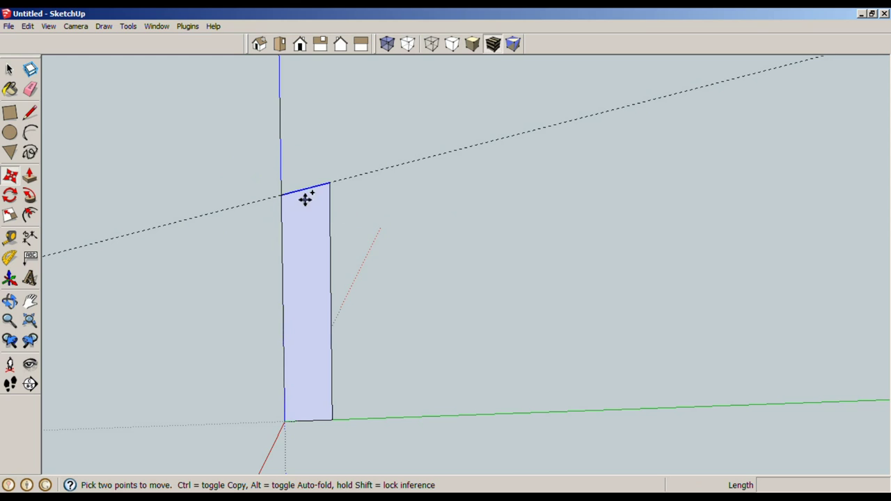
key("ctrl")
left_click(281, 196)
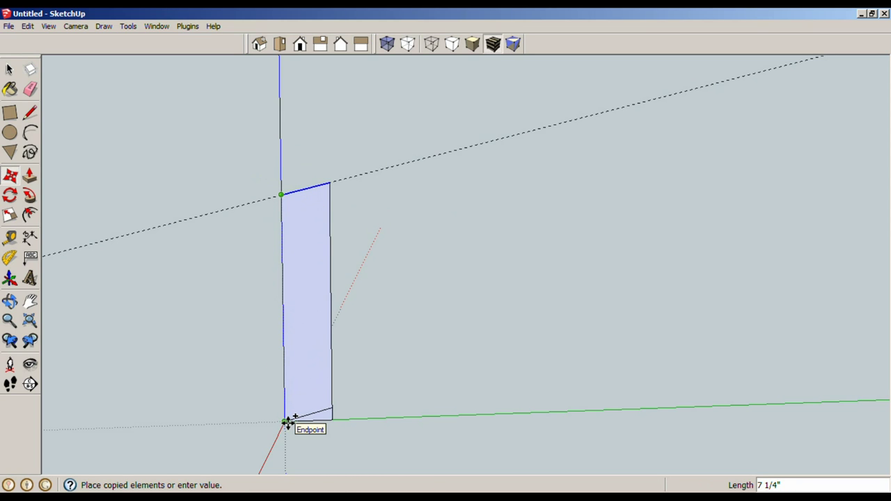
left_click(286, 421)
key("space")
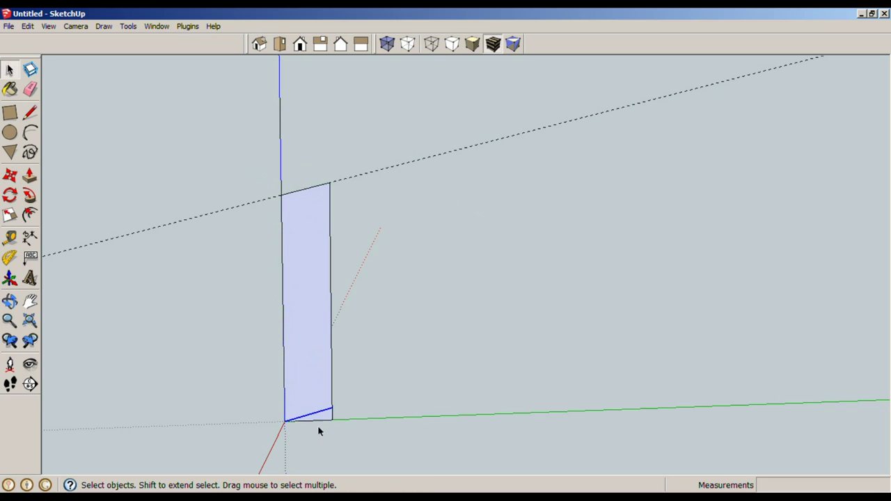
left_click(370, 434)
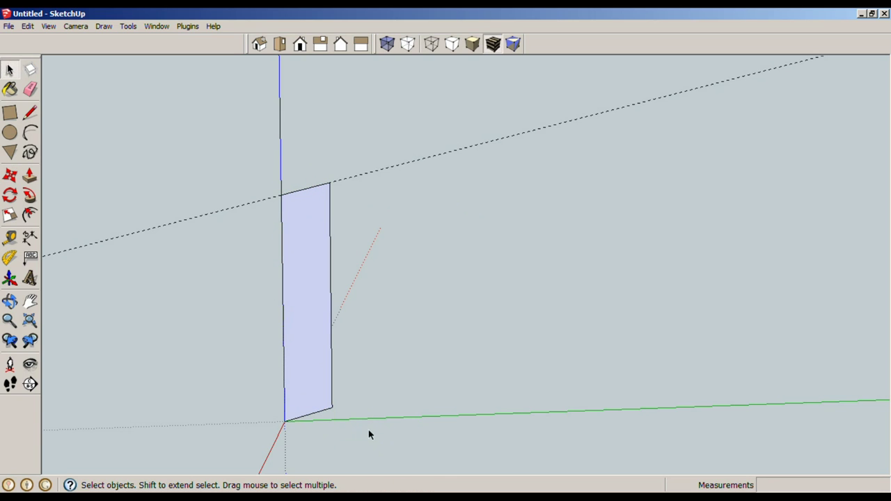
key("Delete")
Step: Extrude the slanted leg profile 0.5 inch toward the front
key("p")
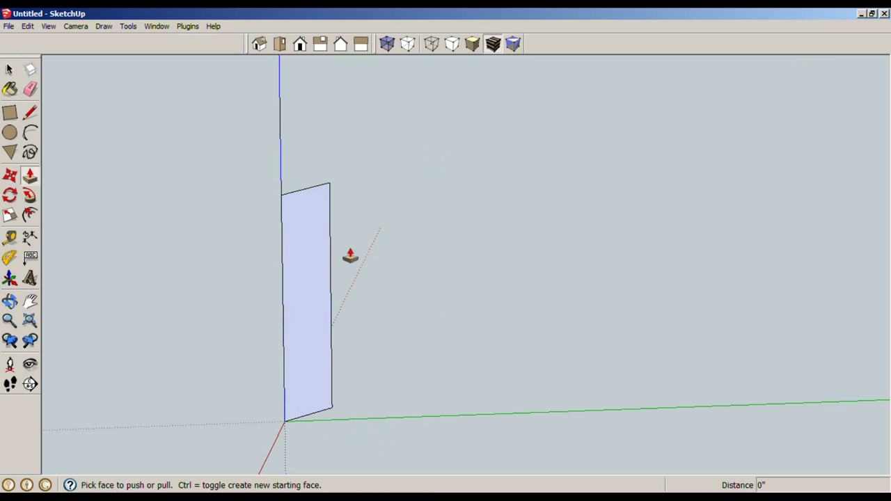
left_click_drag(317, 261, 293, 301)
type("1/2")
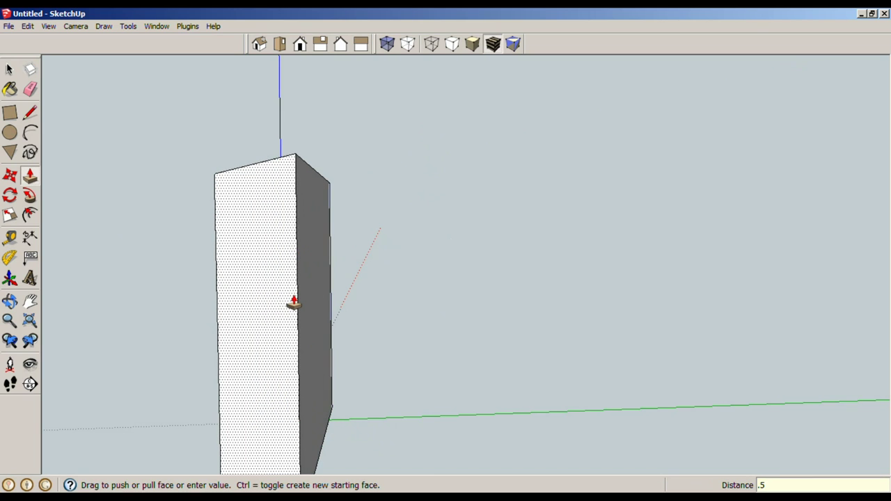
key("Return")
key("space")
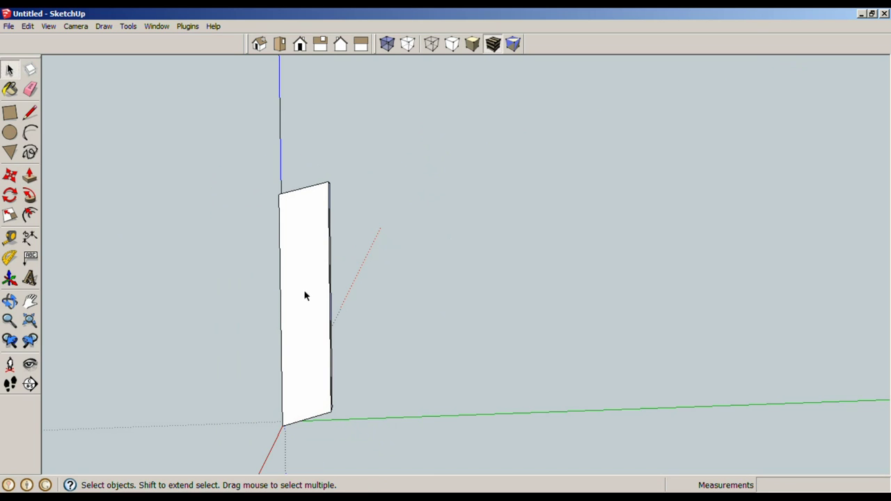
Step: Select the whole leg solid and turn it into a component with the default settings
left_click(303, 289)
key("g")
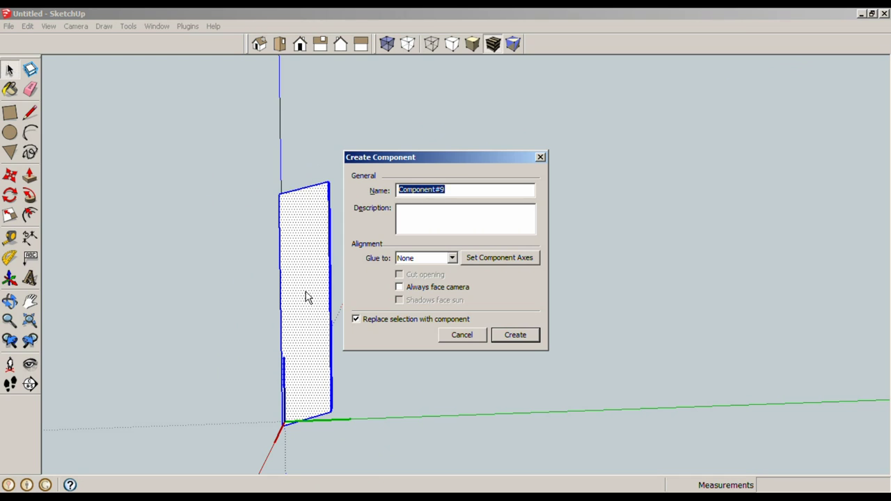
key("Return")
Step: Rotate the leg component about its bottom corner at the origin until its slanted bottom edge lies parallel to the green axis
middle_click_drag(304, 289, 388, 305)
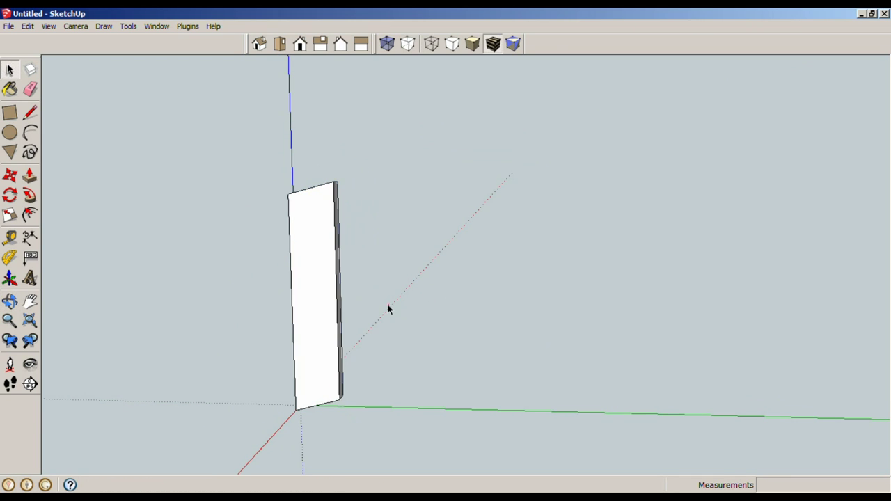
left_click(9, 196)
left_click(295, 410)
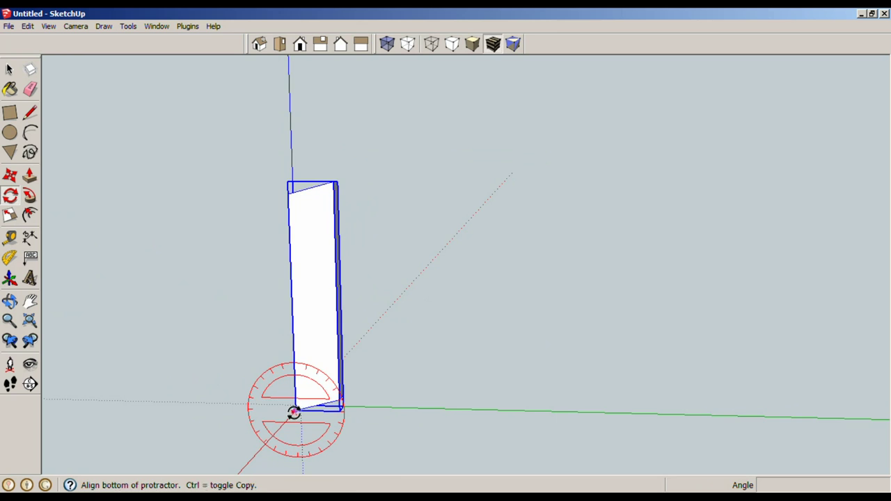
left_click(336, 404)
left_click(359, 419)
key("space")
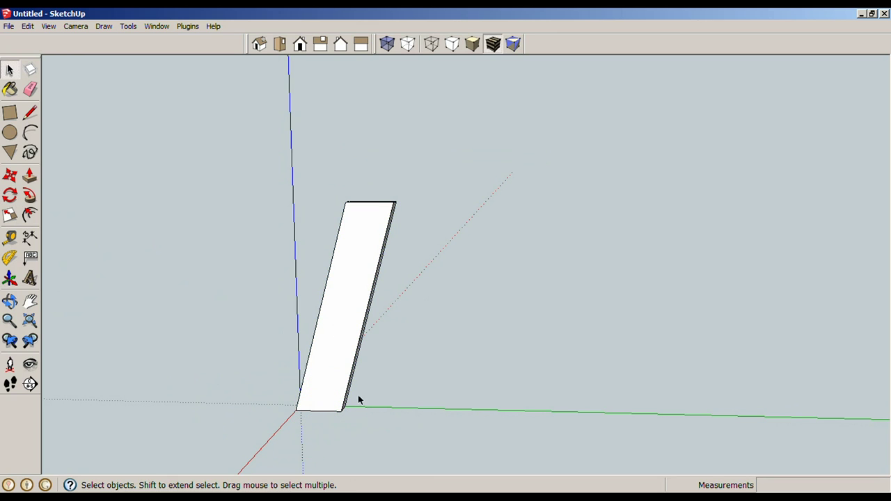
middle_click_drag(387, 249, 413, 266)
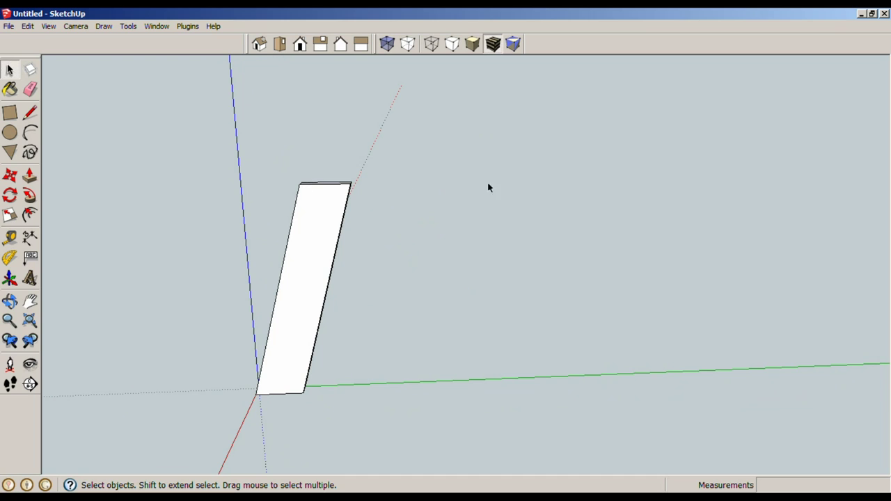
Step: Create a horizontal guide line 1.5 inches below the leg's top edge
key("t")
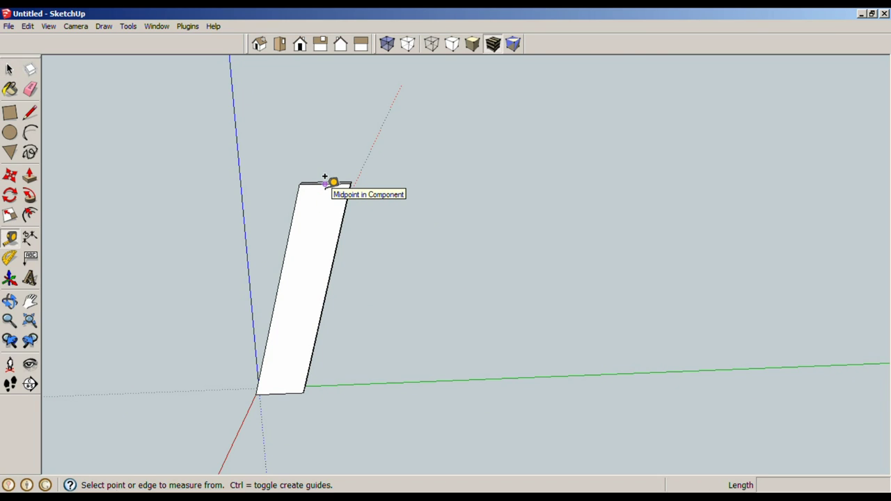
left_click(324, 177)
type("1.5")
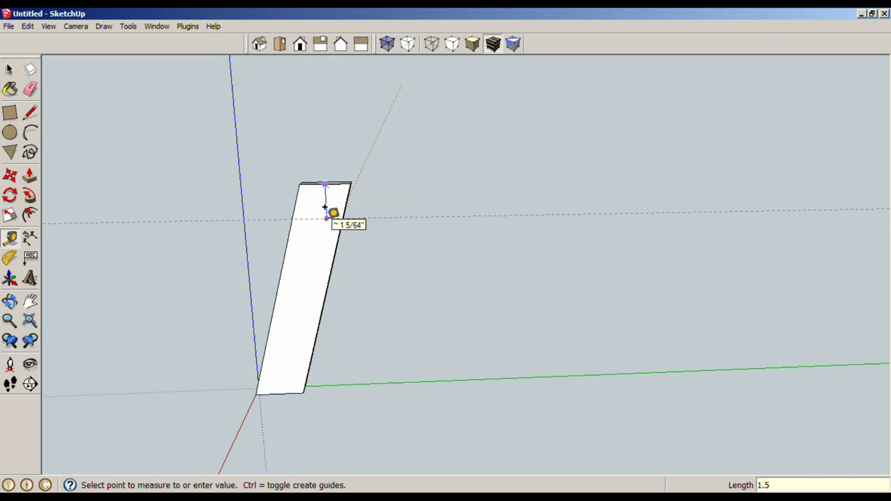
key("Return")
key("space")
Step: Draw a line from the leg's outer top corner down its slanted edge to the guide, then 9.375 inches along the guide
key("l")
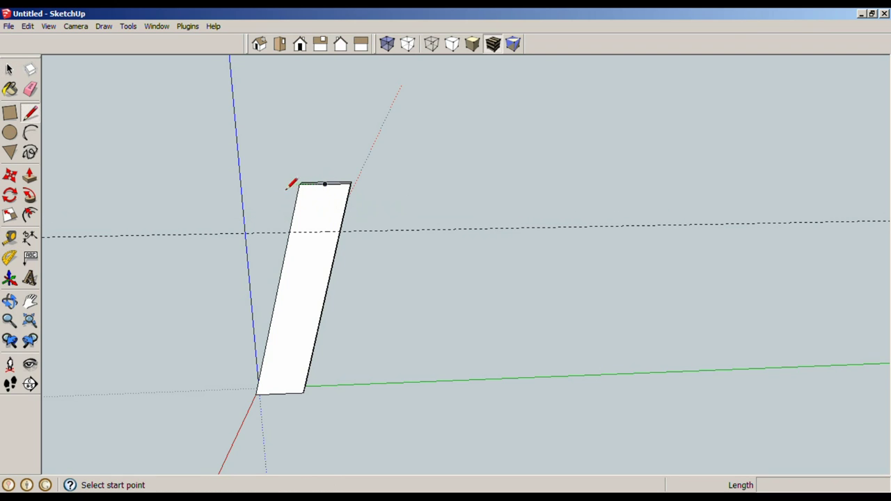
left_click(299, 184)
left_click(289, 232)
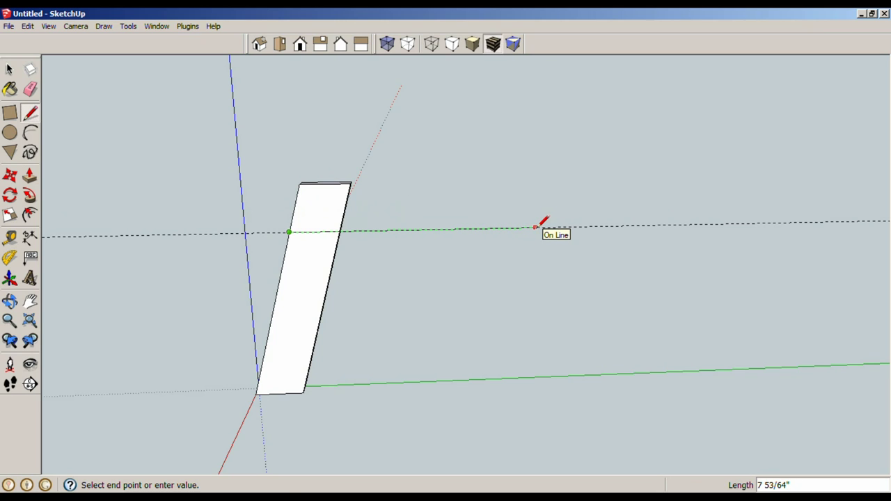
type("9.375")
key("Return")
key("space")
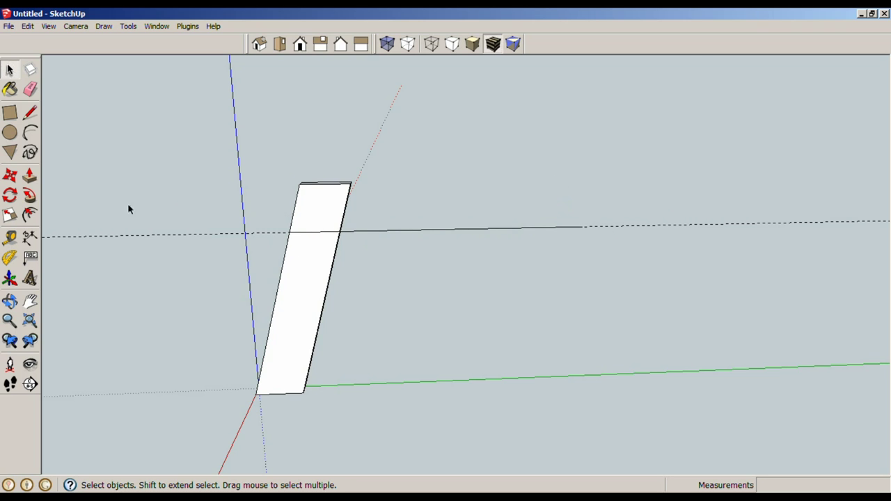
Step: Create an angled guide 15 degrees from vertical through the free end of the 9.375-inch line
left_click(10, 257)
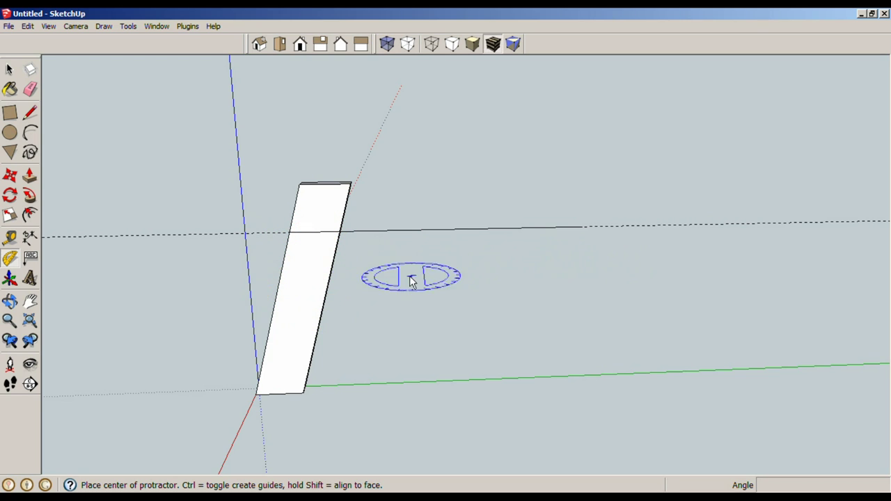
left_click(582, 227)
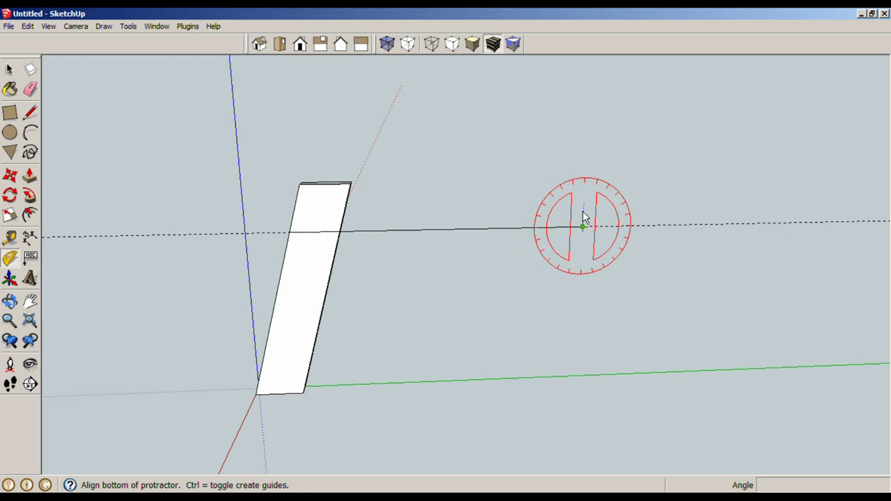
left_click(587, 112)
type("15")
key("Return")
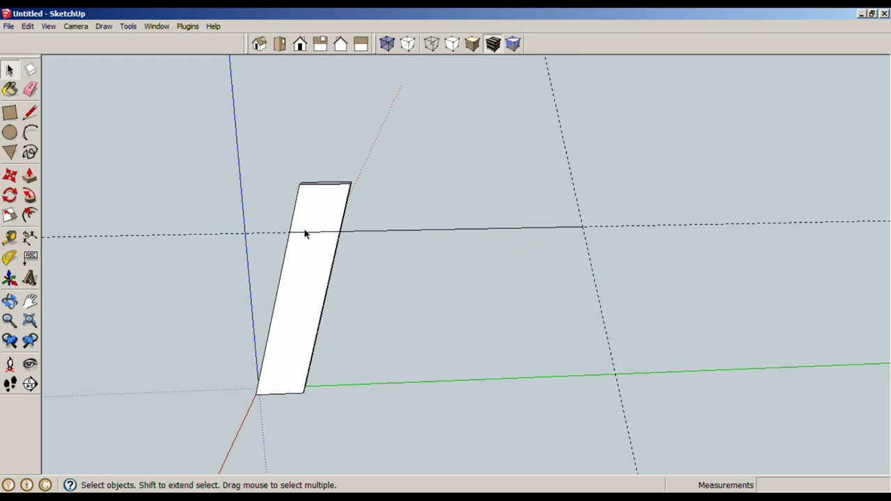
Step: Close the rail profile with a top edge and a slanted end along the angled guide, and remove the guide lines
key("l")
left_click(299, 184)
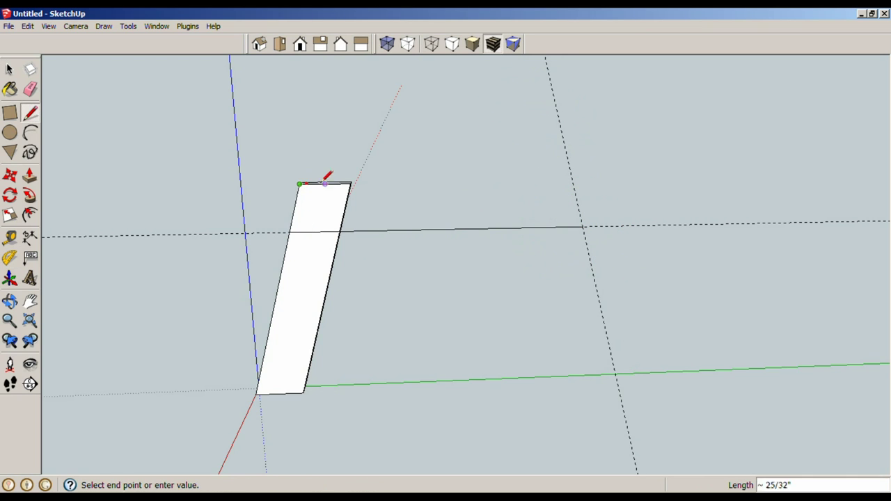
left_click(573, 181)
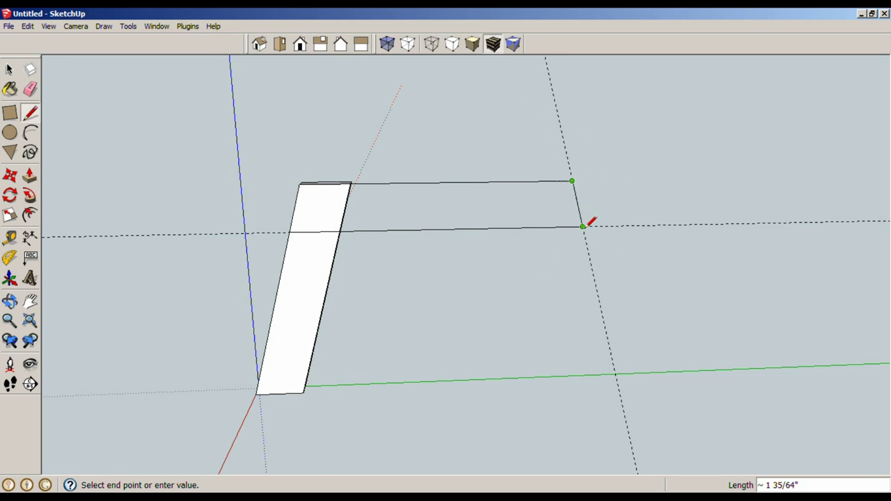
left_click(584, 226)
key("space")
left_click(679, 348)
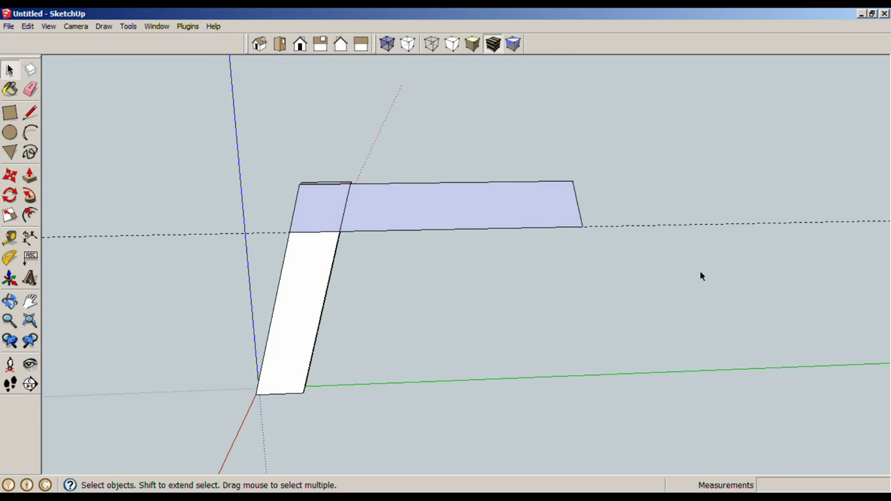
Step: Extrude the rail profile 1/2 inch toward the front
key("p")
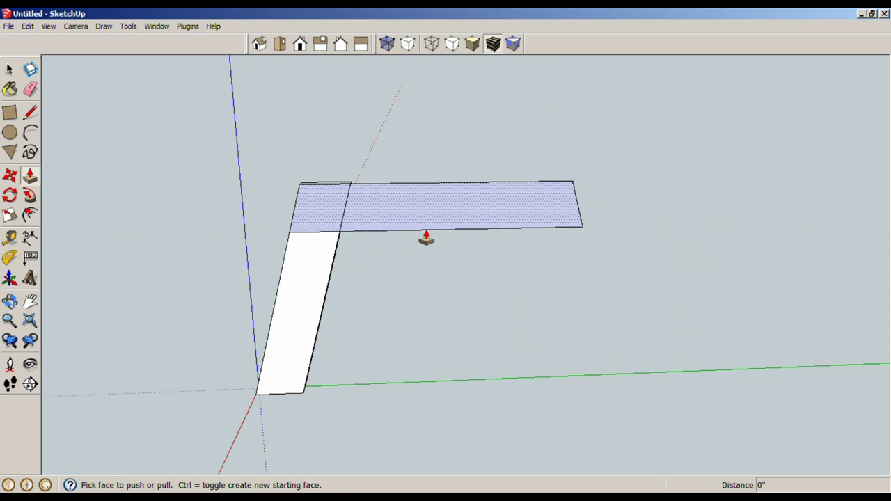
left_click_drag(435, 224, 442, 271)
key("Escape")
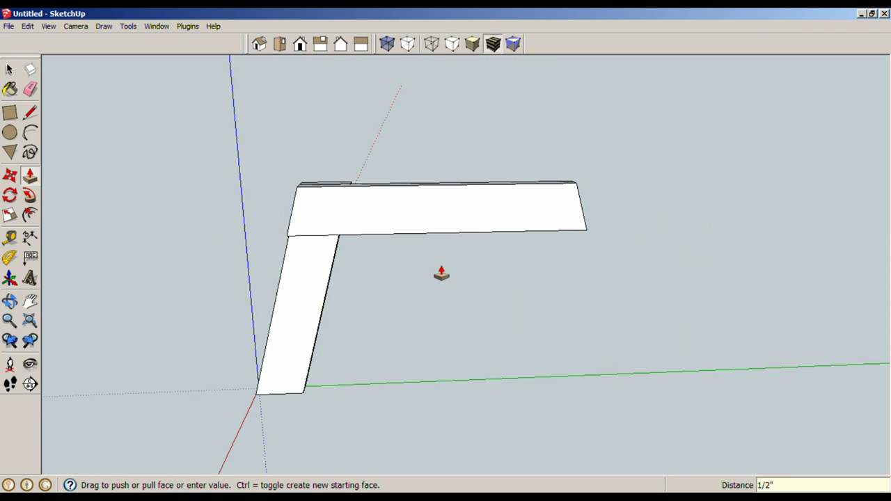
Step: Select the whole top rail solid and turn it into a component with the default settings
key("space")
triple_click(441, 221)
key("g")
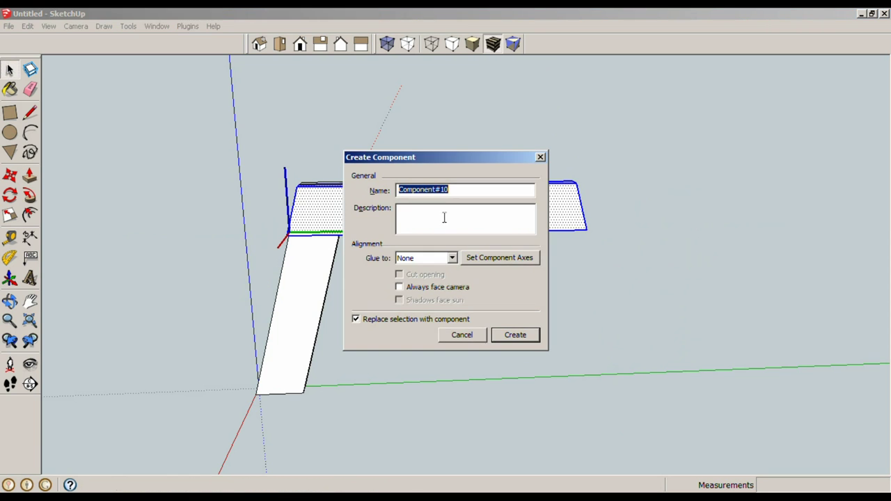
key("Return")
left_click(446, 261)
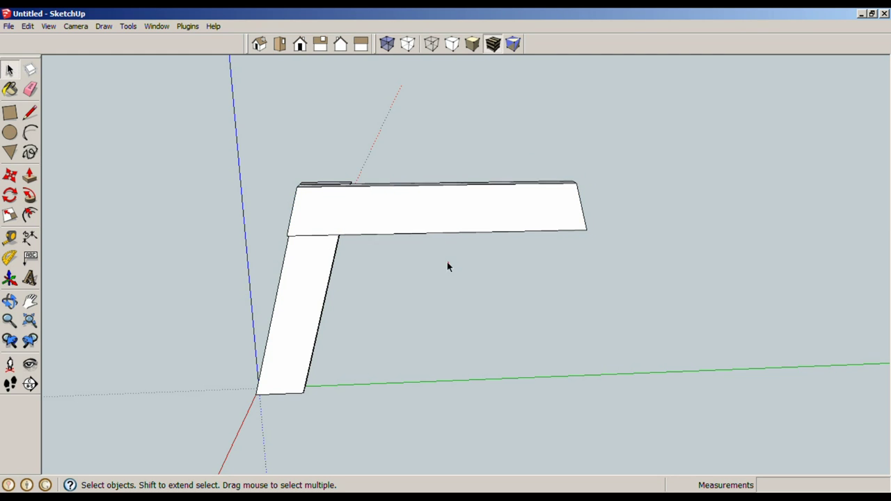
middle_click_drag(417, 231, 331, 243)
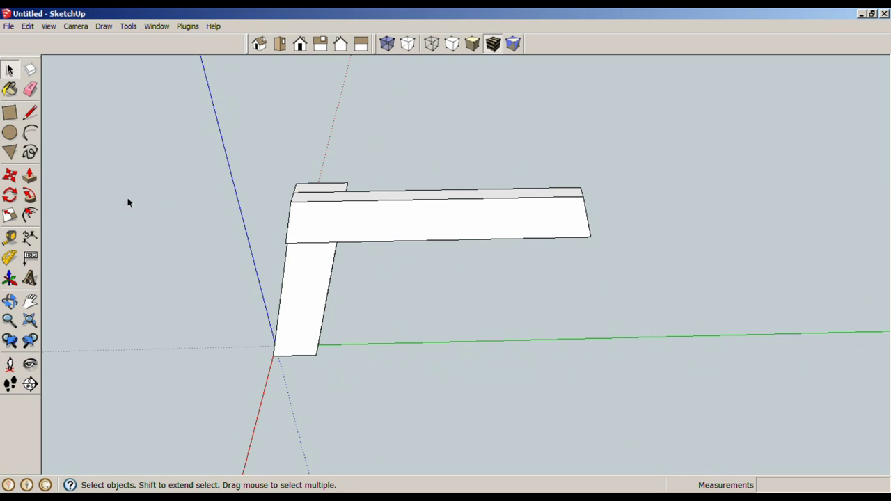
middle_click_drag(469, 190, 446, 186)
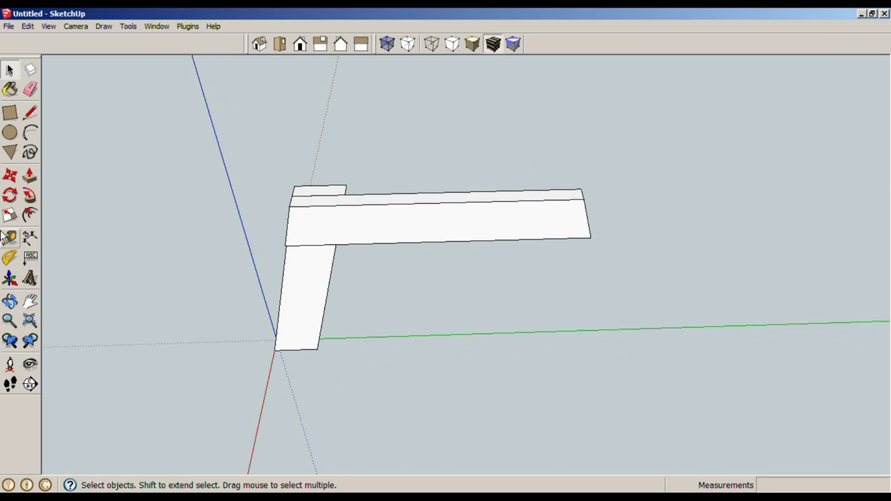
left_click(10, 196)
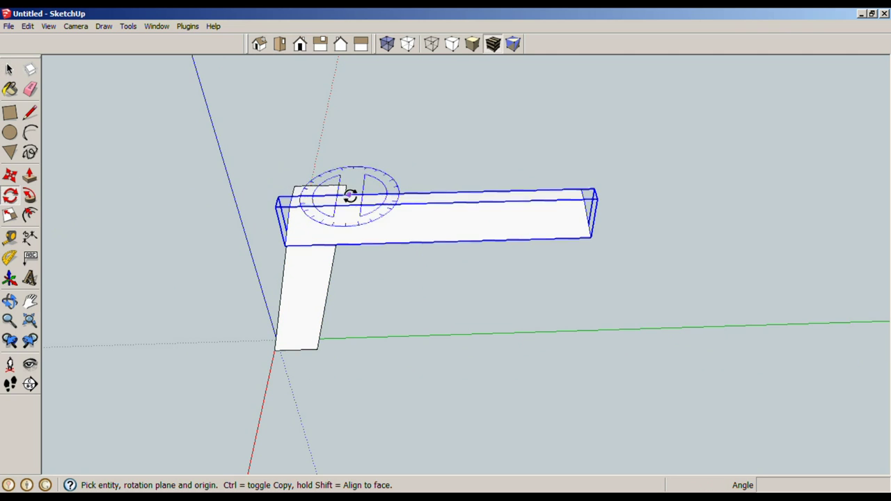
key("space")
left_click(569, 311)
Step: Rotate a copy of the leg half a turn about the midpoint of the rail's top back edge, to the rail's other end
left_click(331, 193)
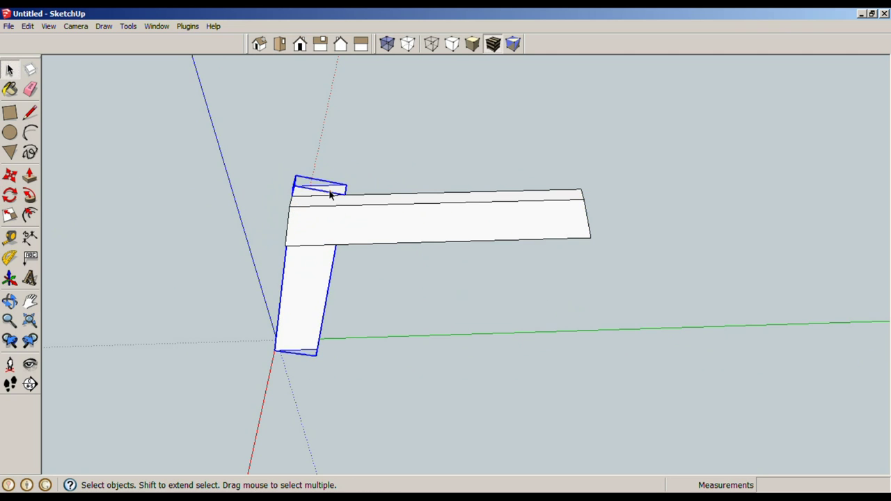
left_click(9, 196)
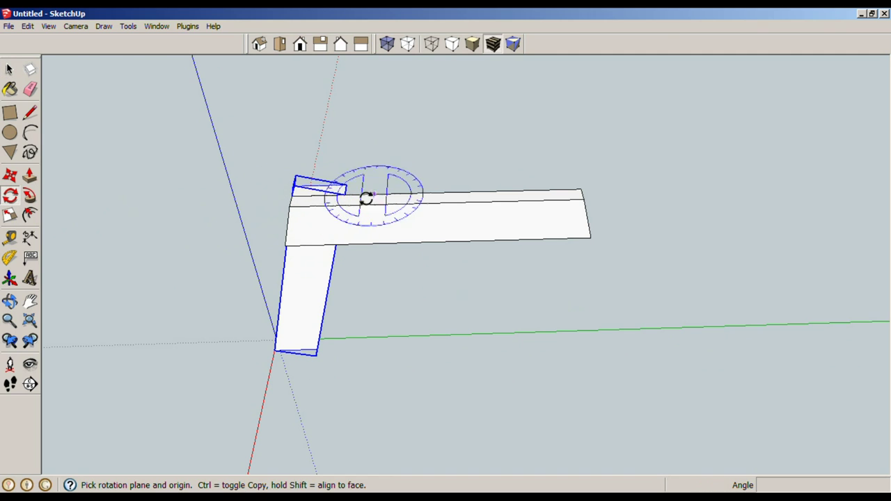
left_click(435, 194)
left_click(291, 197)
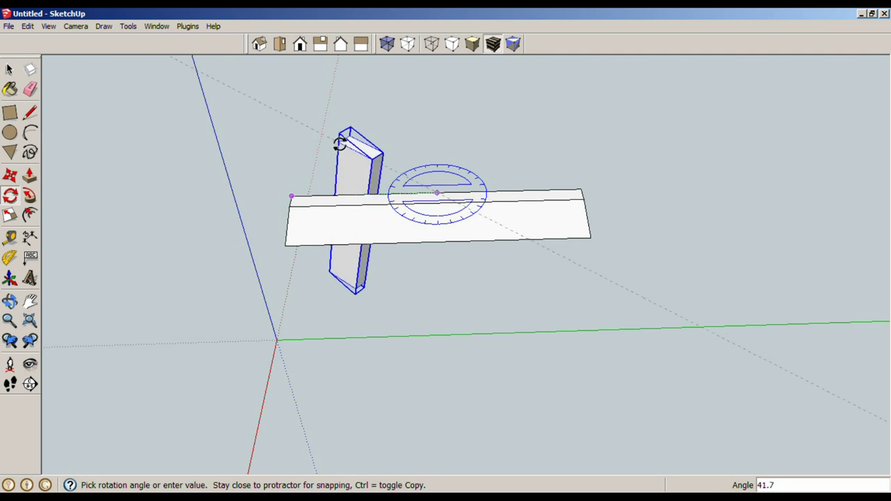
key("ctrl")
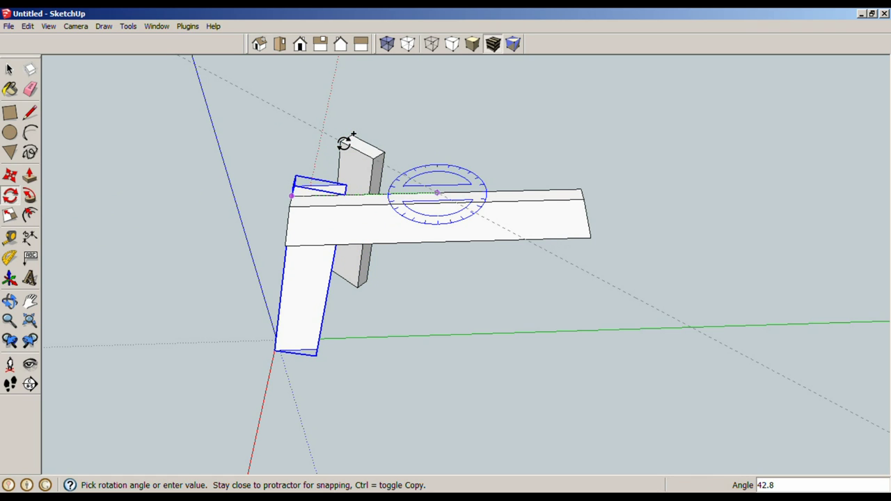
left_click(561, 193)
key("space")
left_click(640, 282)
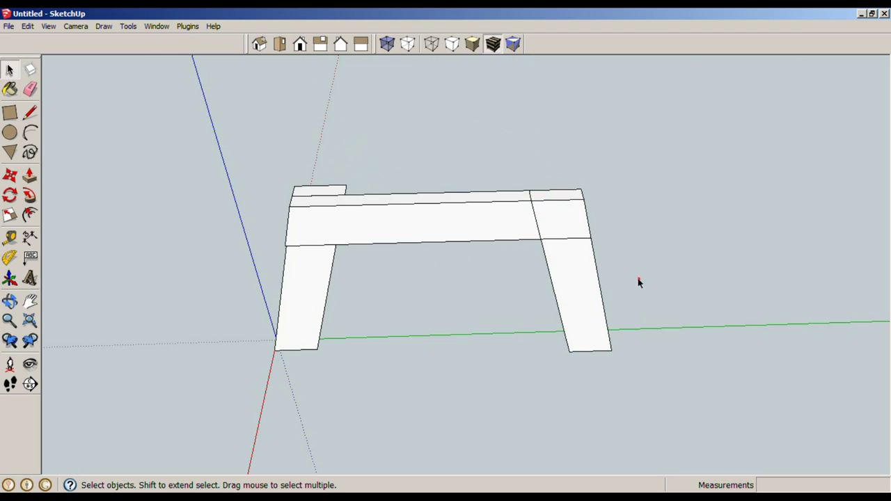
Step: Move the copied leg back 1/2 inch so that it sits behind the top rail
left_click(578, 278)
key("m")
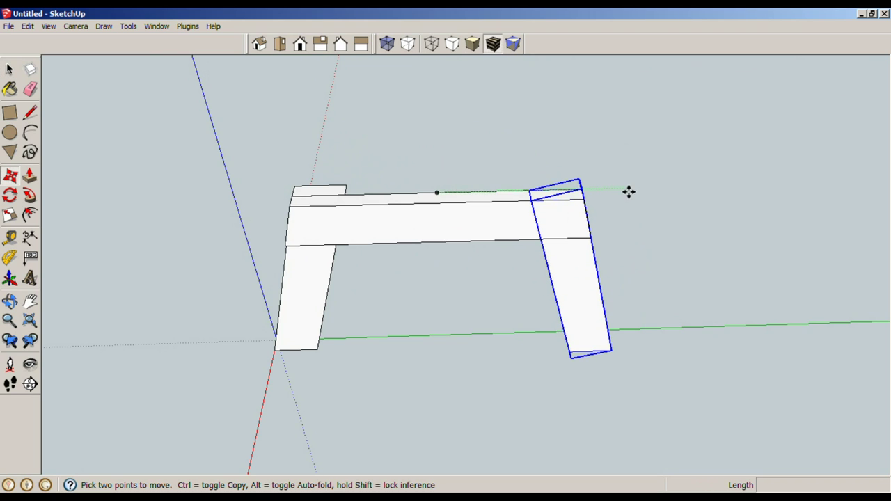
left_click(586, 197)
left_click(584, 186)
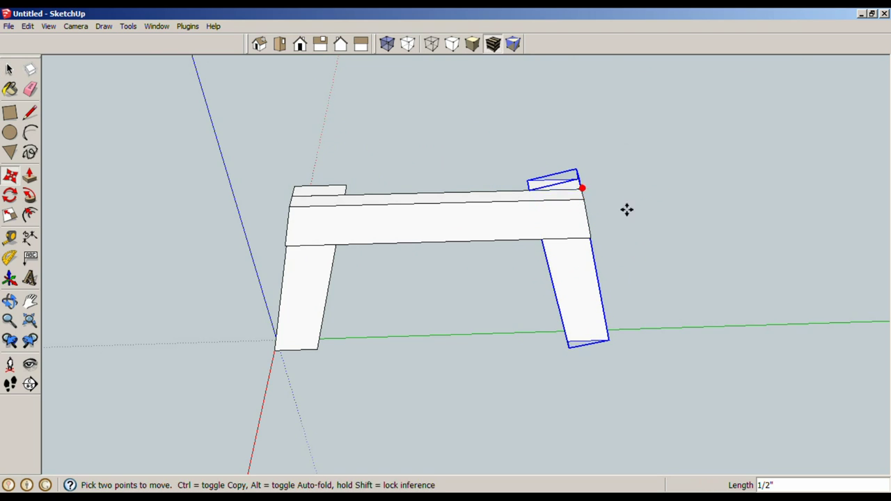
key("space")
left_click(658, 249)
Step: Copy the top rail 1 1/2 inches straight down along the blue axis, directly beneath the original
middle_click_drag(657, 249, 596, 96)
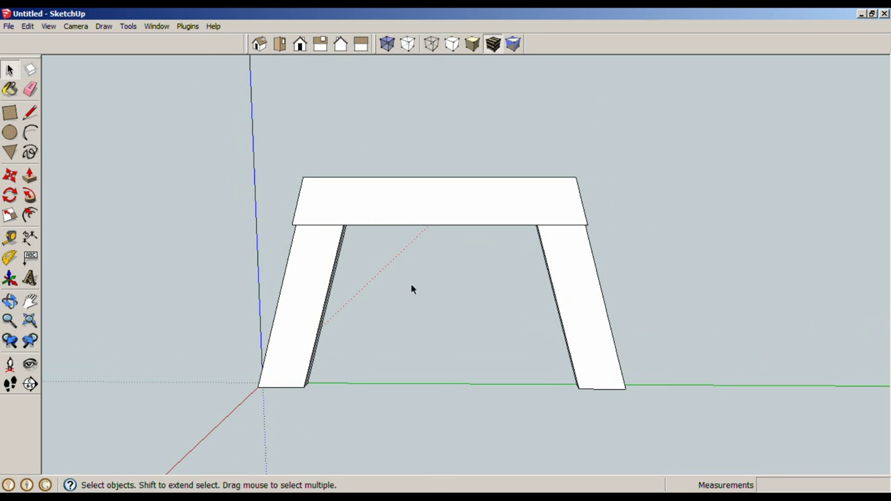
middle_click_drag(411, 288, 436, 330)
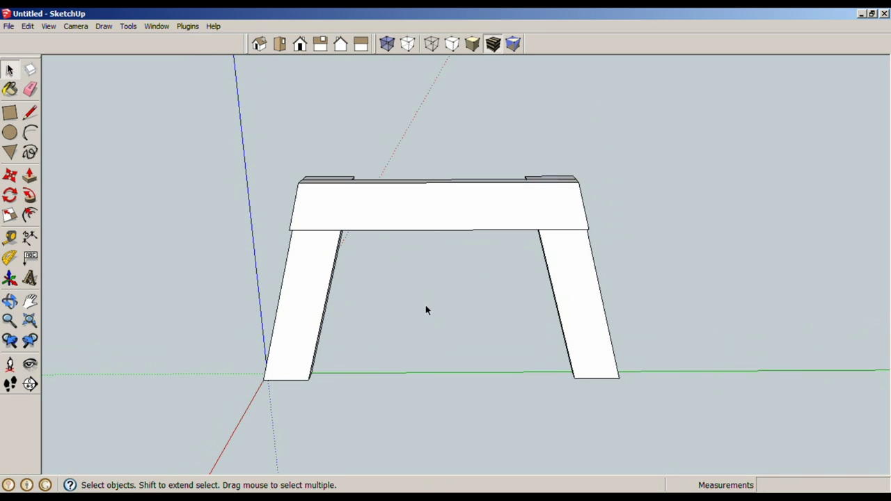
key("m")
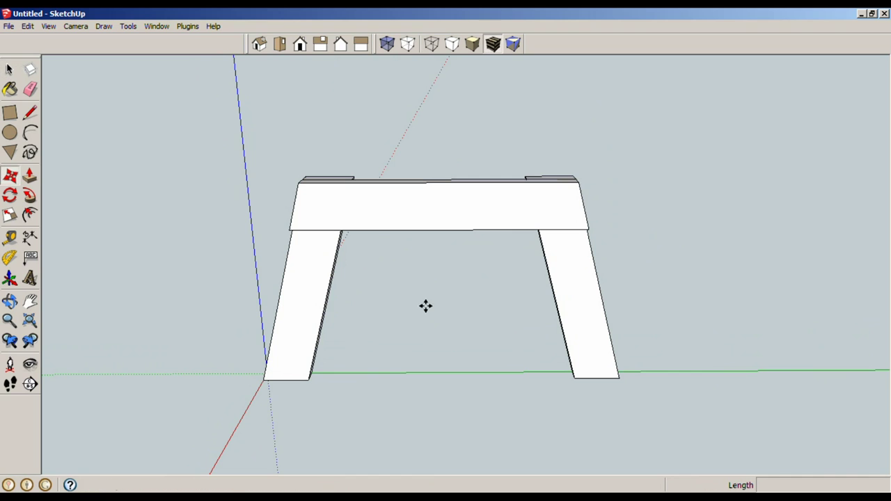
left_click(366, 213)
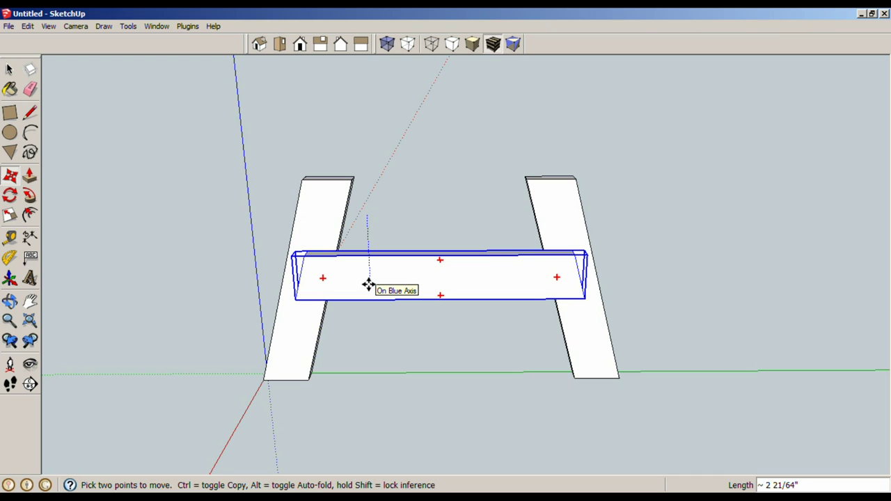
key("ctrl")
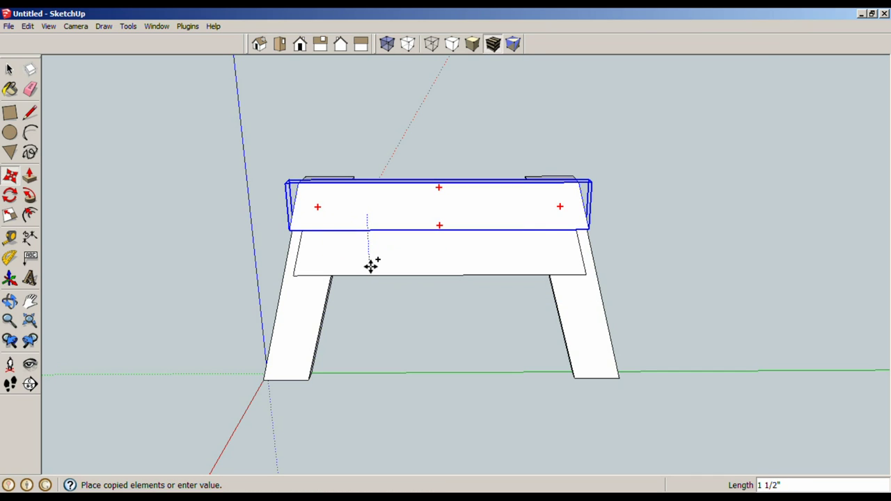
left_click(369, 263)
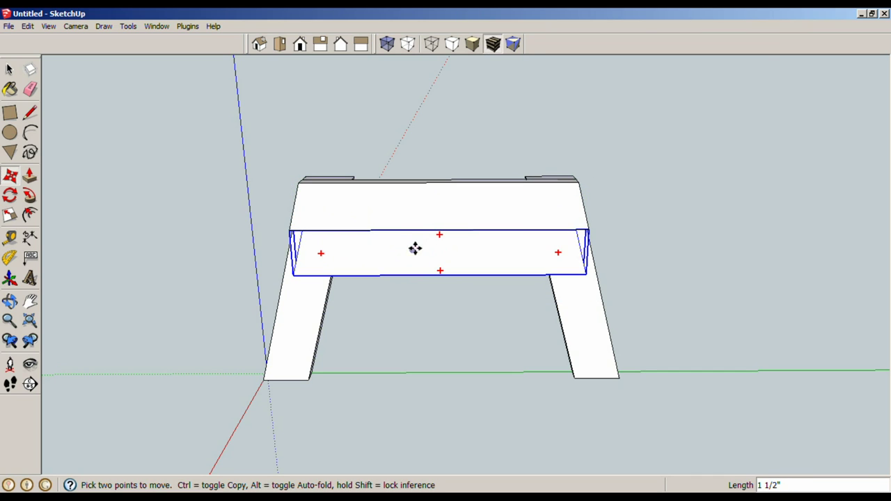
Step: Move the copied rail another 1.5 inches down along the blue axis to leave a gap below the top rail
middle_click_drag(414, 246, 424, 214)
left_click(431, 249)
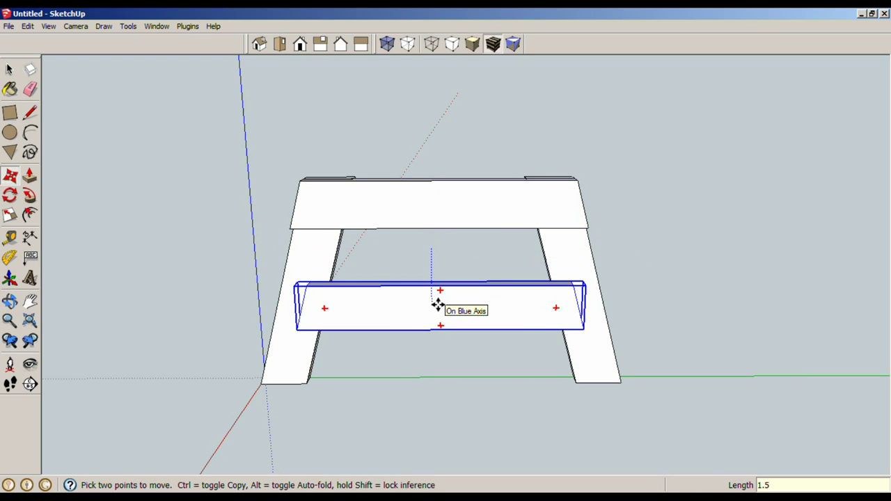
type("1.5")
key("Return")
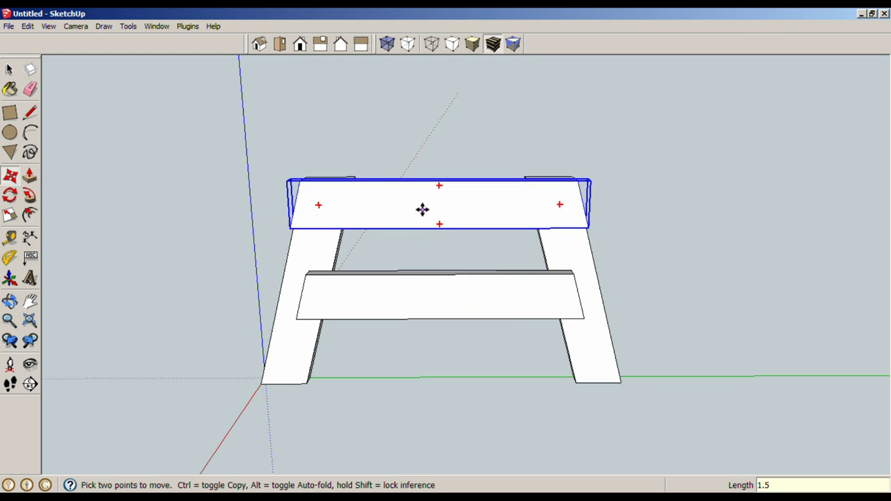
key("space")
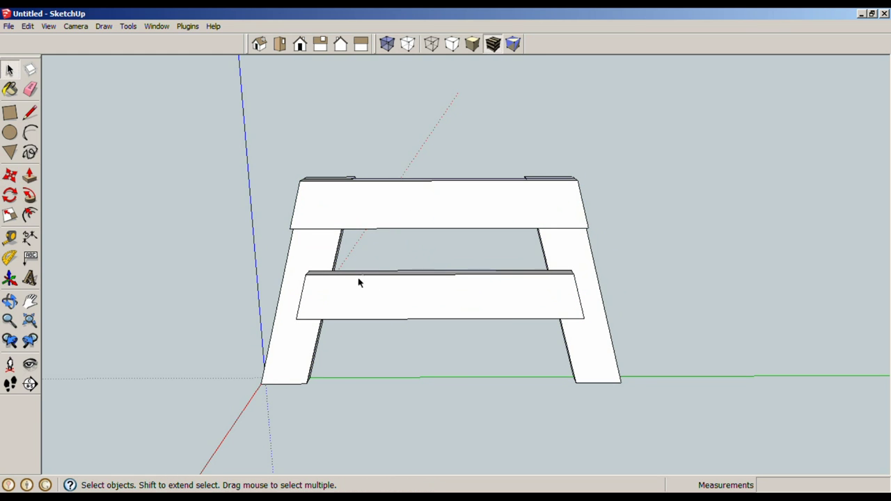
middle_click_drag(360, 282, 401, 291)
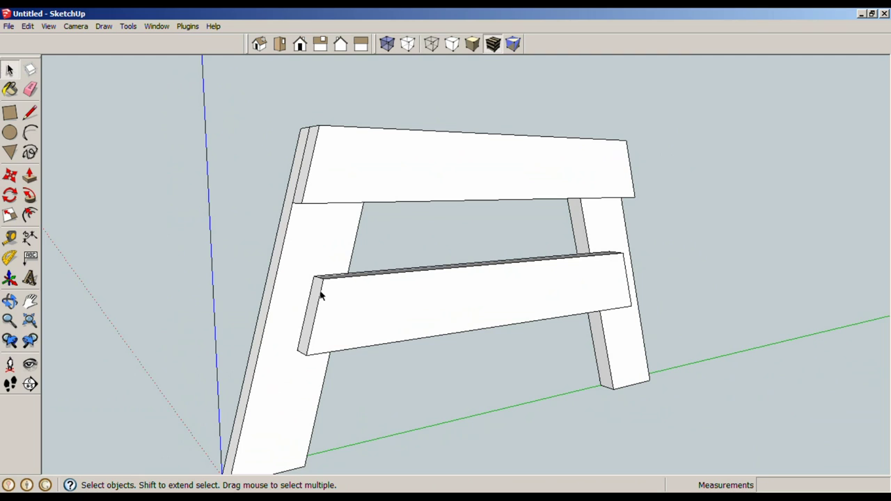
Step: Move the lower rail sideways along the green axis so its bottom corner meets the outer edge of the leg at the origin
left_click(395, 310)
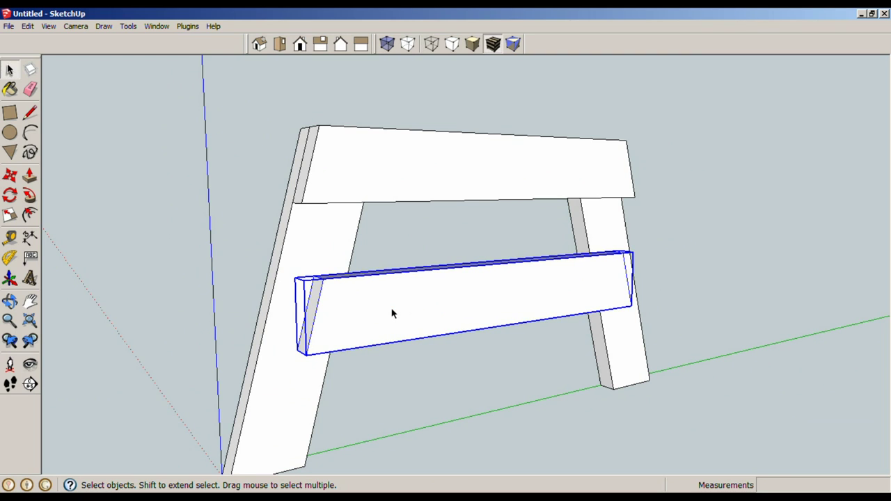
key("m")
left_click(298, 348)
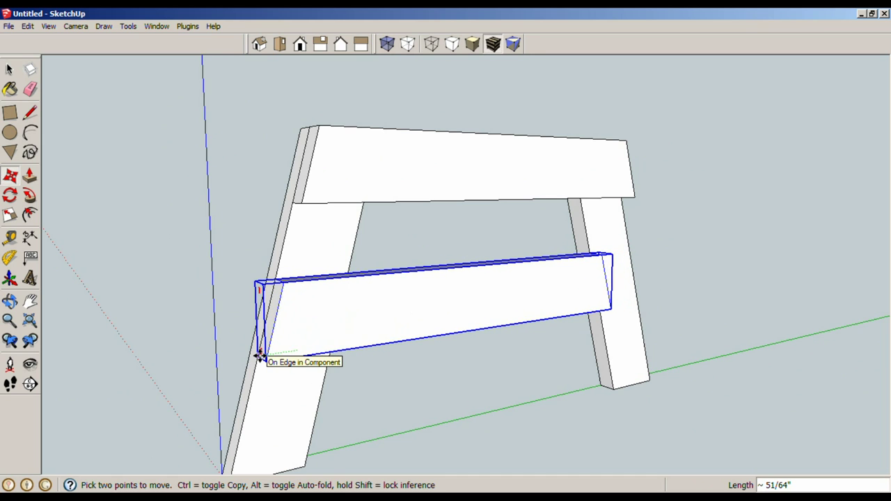
left_click(260, 356)
key("space")
middle_click_drag(492, 353, 358, 328)
left_click(371, 358)
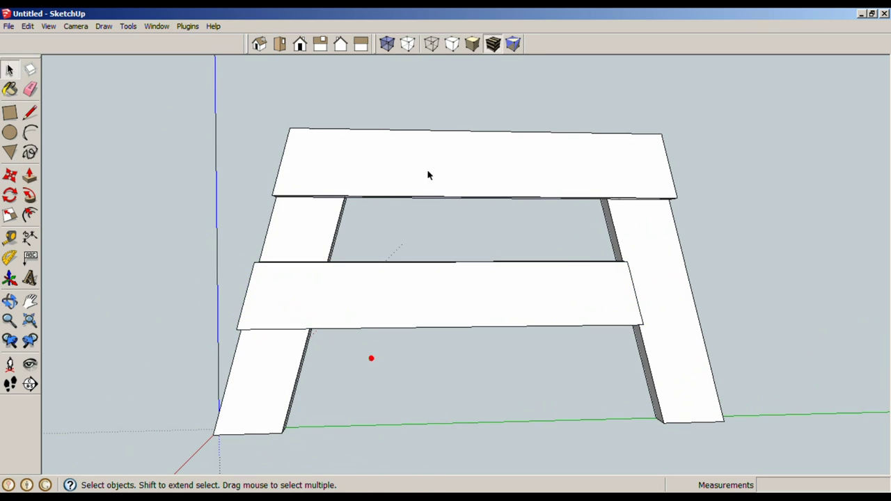
middle_click_drag(457, 210, 484, 256)
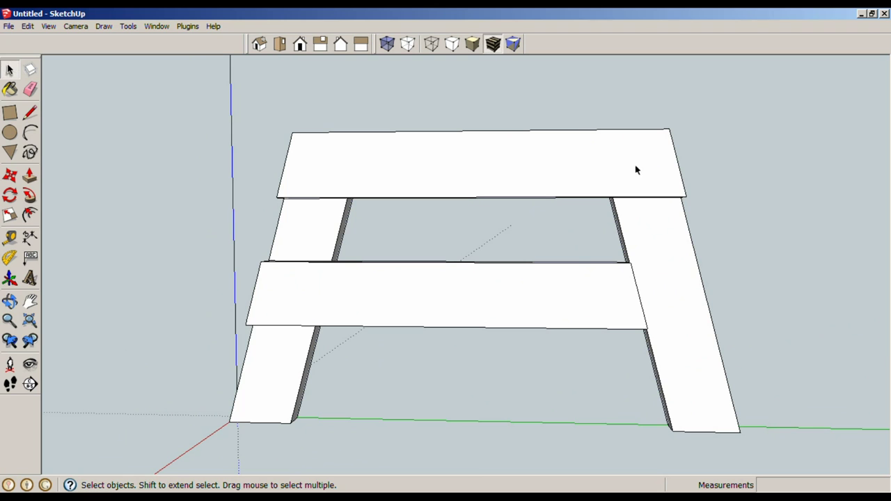
Step: Make the lower rail a unique component and open it for editing
middle_click_drag(637, 169, 533, 324)
left_click(527, 298)
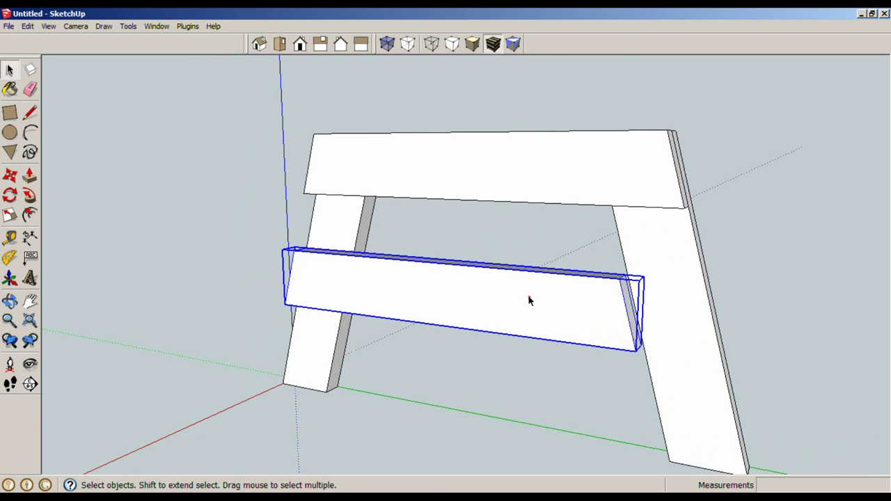
right_click(529, 298)
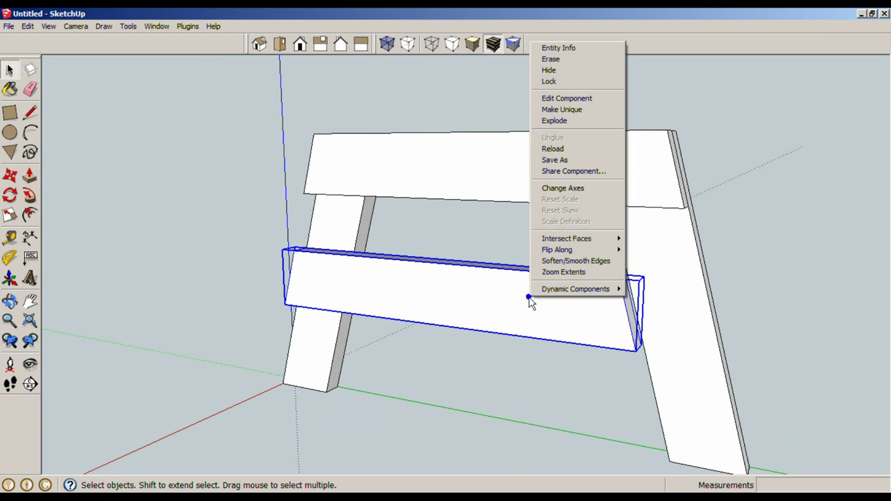
left_click(562, 109)
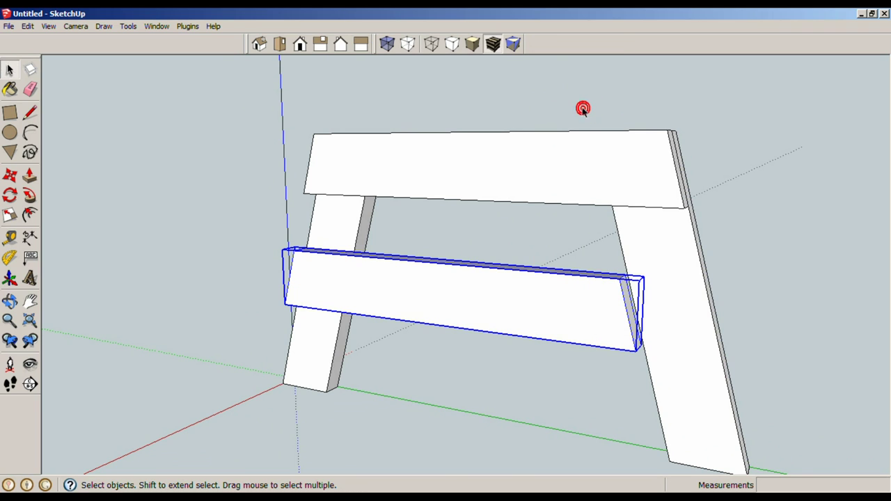
middle_click_drag(562, 370, 567, 310)
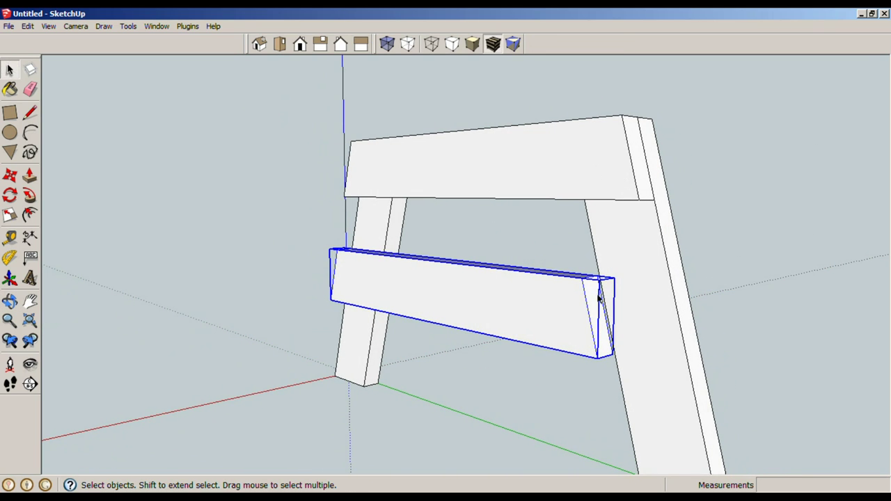
double_click(521, 319)
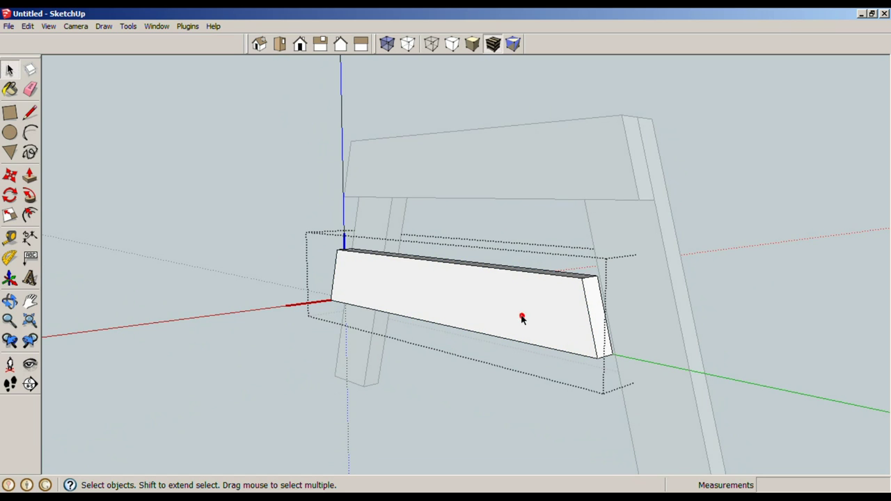
key("p")
left_click_drag(599, 313, 703, 304)
key("Escape")
key("space")
Step: Move the lower rail's angled end face along the green axis to the far leg's outer edge, and finish editing the component
left_click(601, 324)
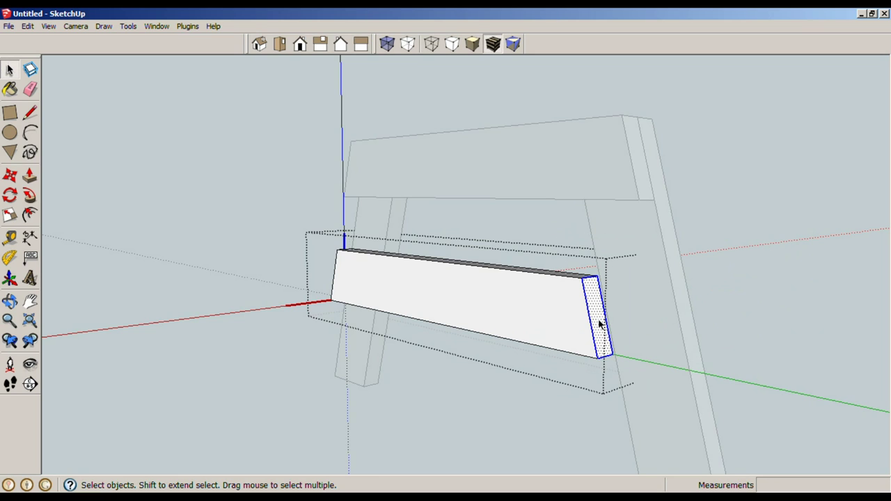
key("m")
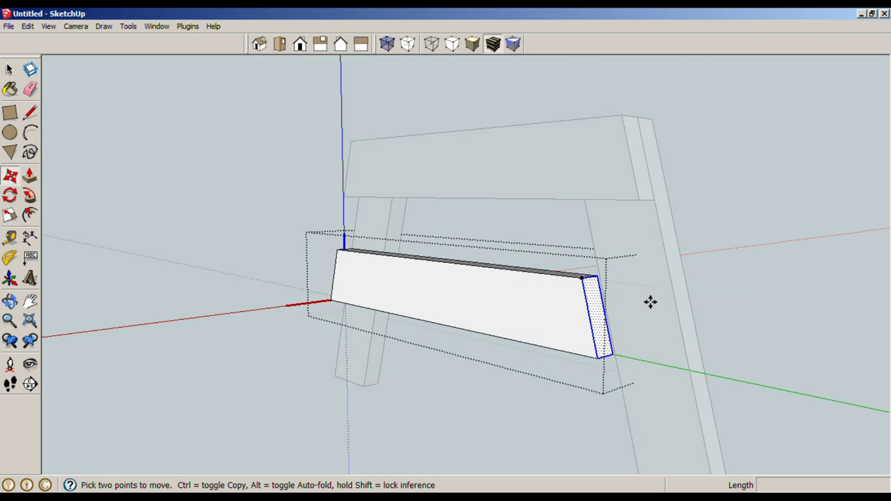
left_click(583, 277)
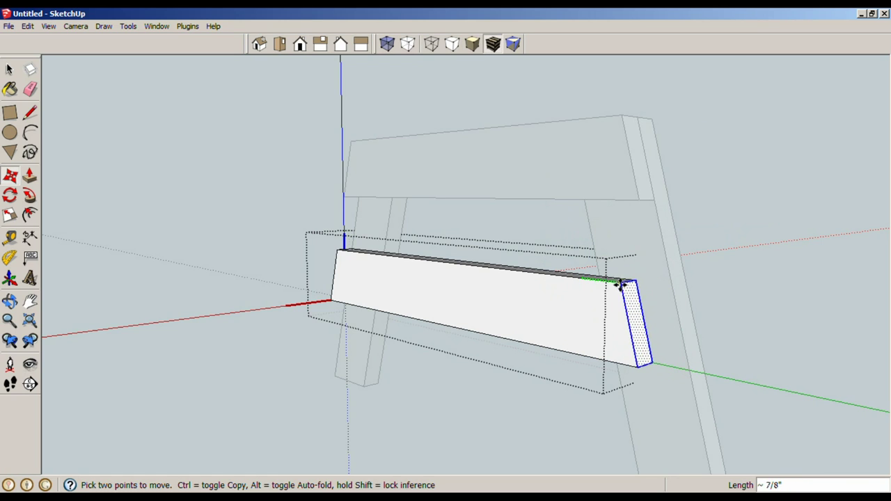
left_click(673, 250)
key("space")
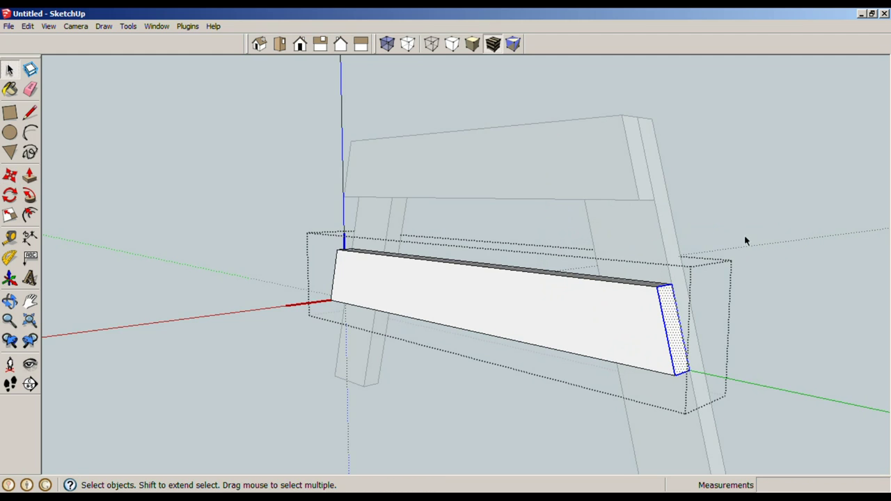
middle_click_drag(744, 240, 458, 274)
scroll(449, 257, "down", 3)
key("o")
left_click_drag(442, 246, 619, 290)
key("space")
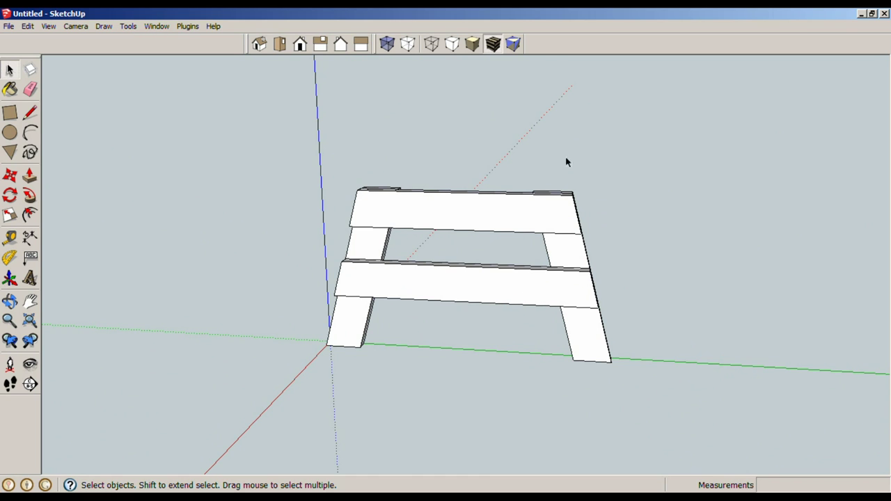
Step: Copy the leg at the origin from its bottom outer corner to the lower rail's bottom front corner
middle_click_drag(561, 212, 496, 321)
scroll(359, 365, "up", 3)
left_click(360, 355)
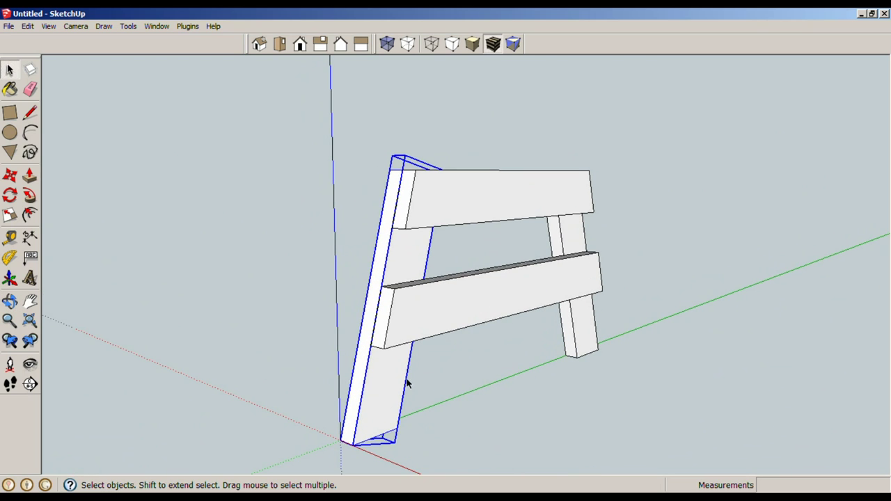
key("m")
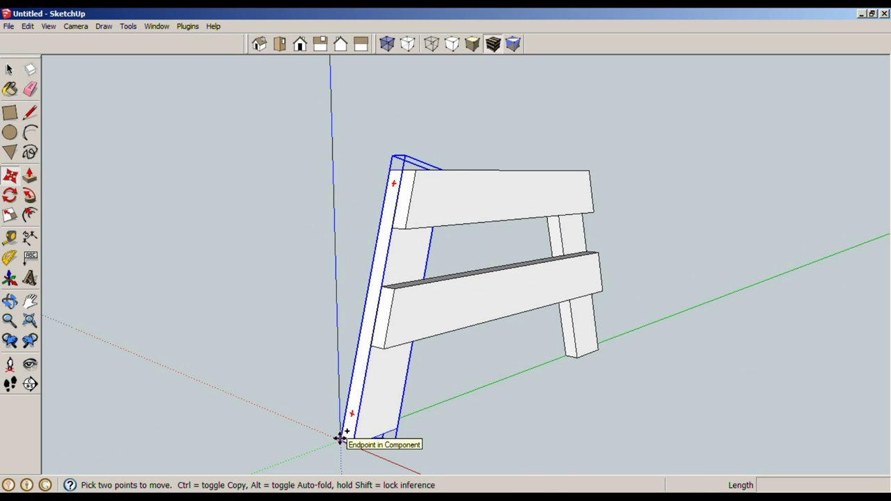
key("ctrl")
left_click(342, 437)
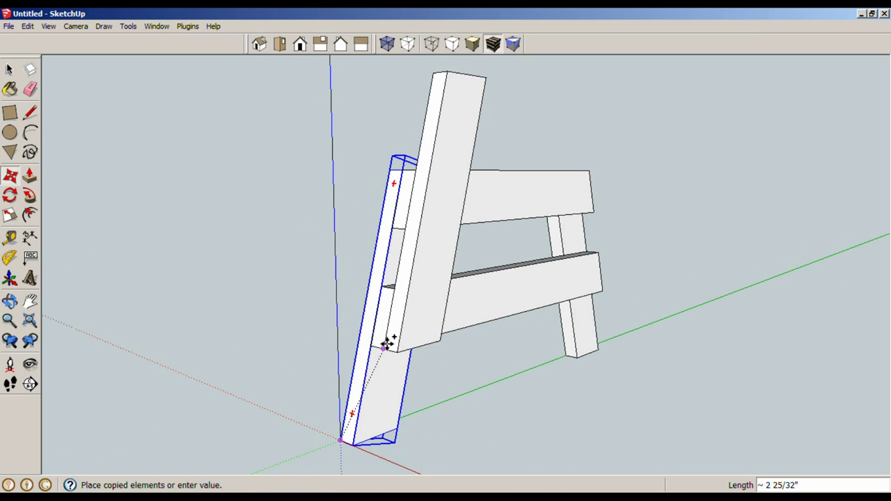
left_click(387, 344)
key("space")
Step: Move the copied leg along the front of the rails so its rear edge meets the far top corner of the top rail
middle_click_drag(416, 342, 418, 276)
key("m")
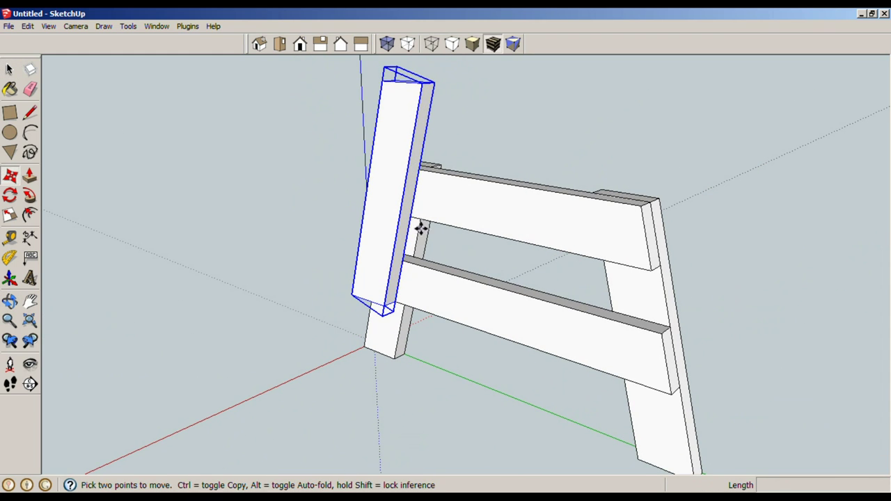
left_click(418, 169)
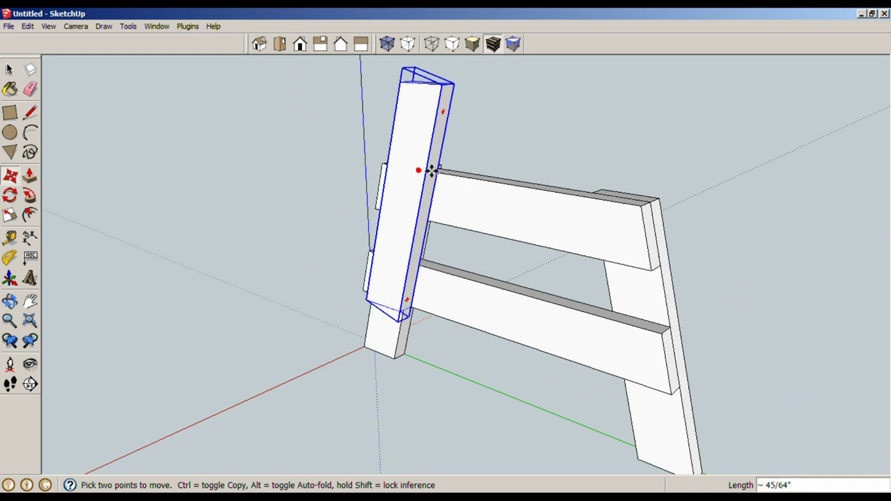
left_click(641, 199)
middle_click_drag(720, 272, 866, 193)
middle_click_drag(724, 133, 633, 144)
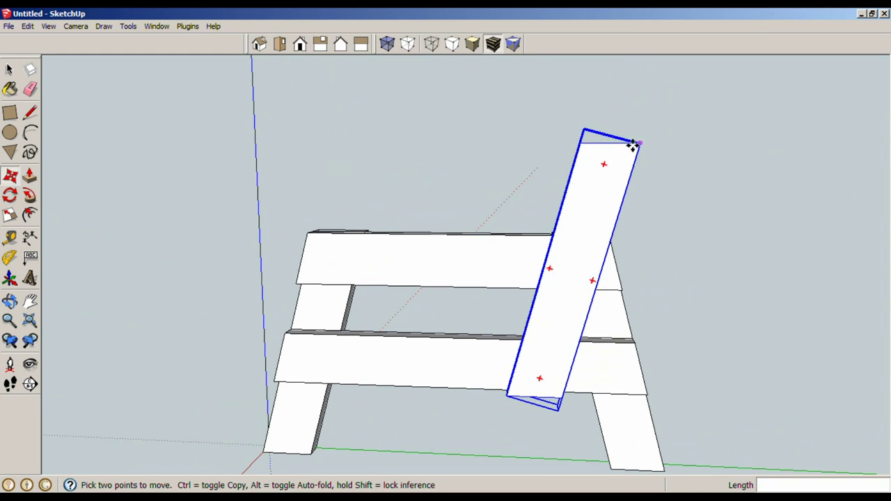
key("space")
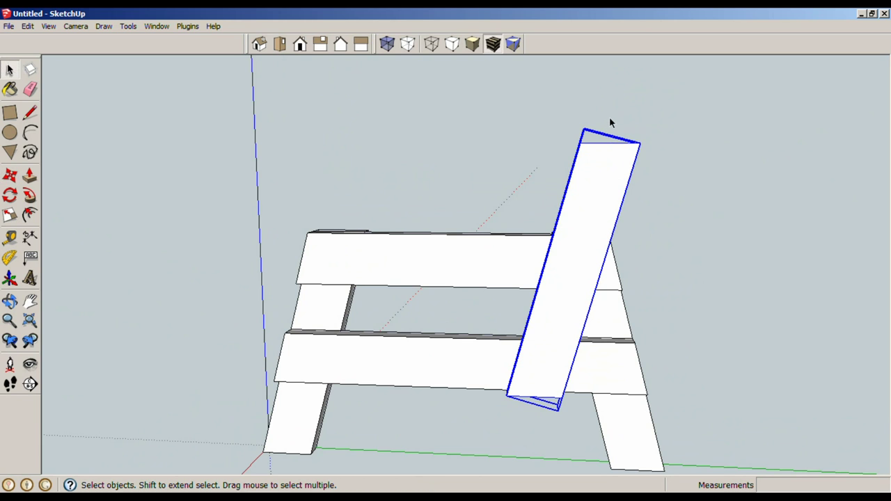
Step: Make the copied leg in front of the rails a unique component
middle_click_drag(613, 229, 730, 307)
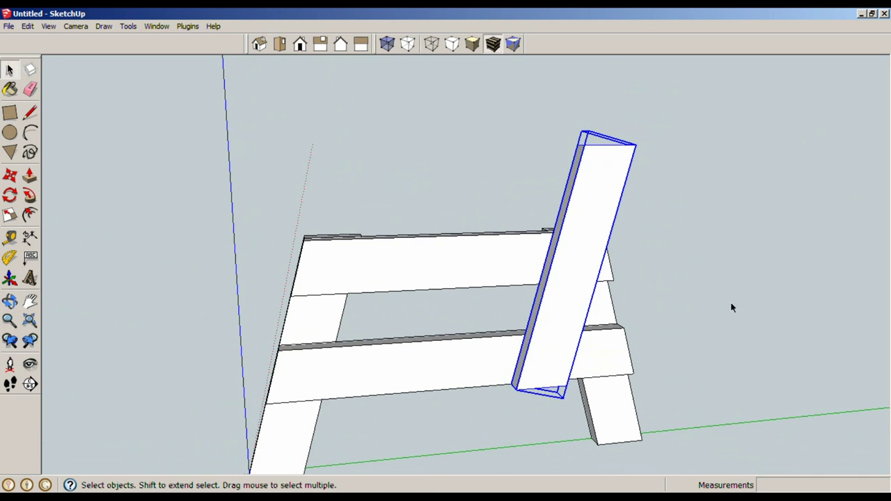
right_click(585, 205)
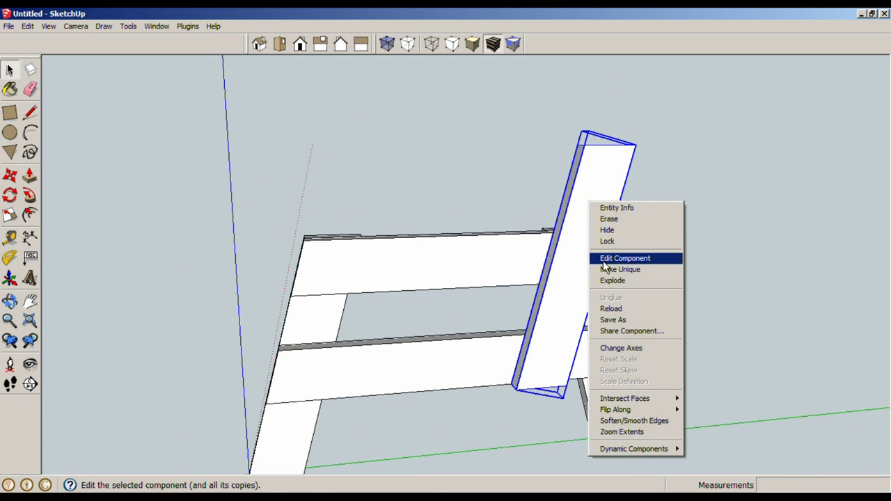
left_click(652, 277)
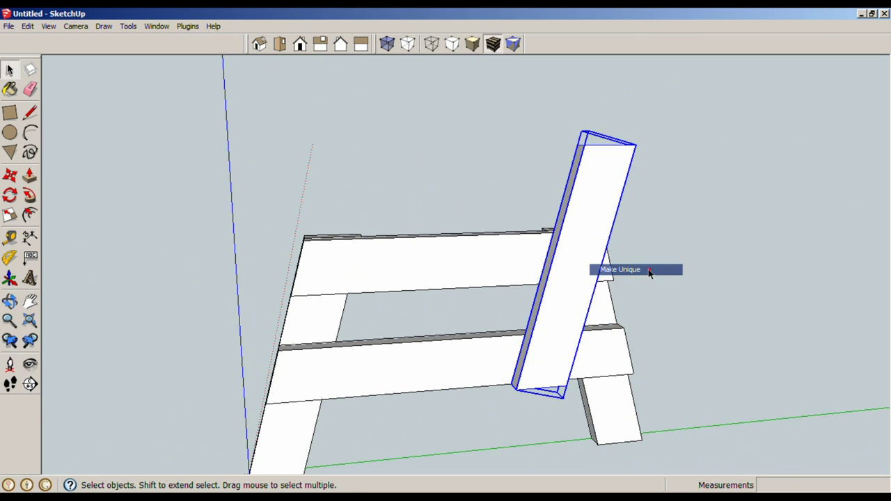
Step: Draw a 12.5-inch line from the copied leg's bottom front corner, parallel to its long edge
key("l")
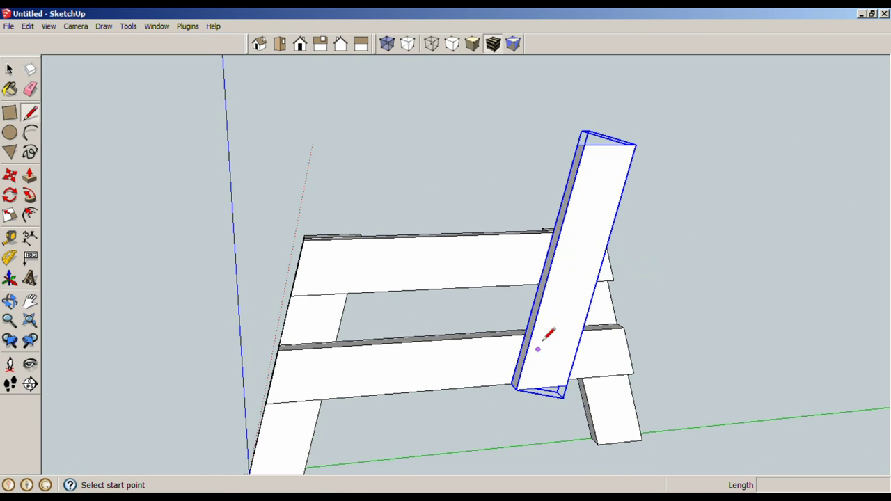
left_click(521, 387)
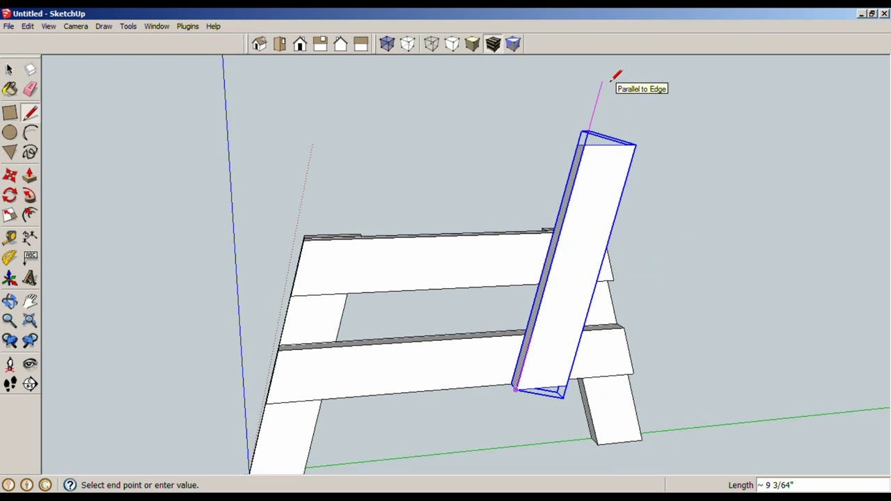
type("12.5")
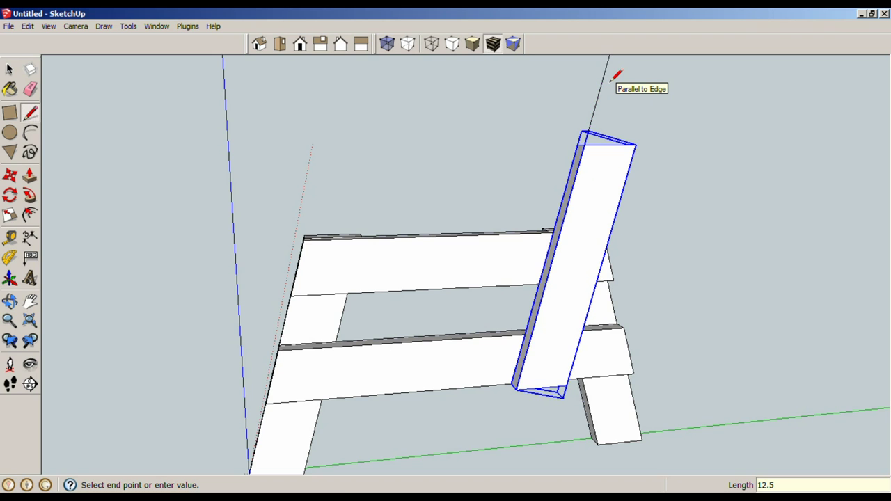
key("Return")
middle_click_drag(593, 131, 532, 209)
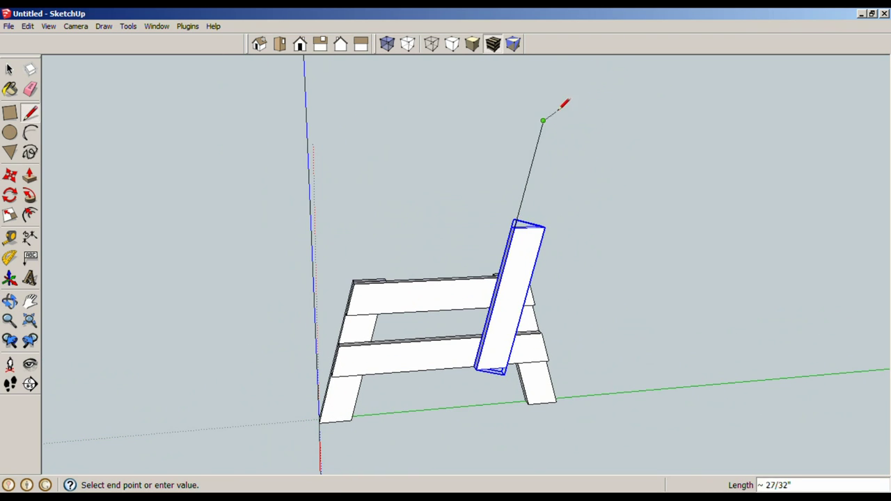
key("space")
Step: Edit the copied leg and move its top end up to the end of the 12.5-inch line, leaving the component when done
middle_click_drag(571, 179, 613, 285)
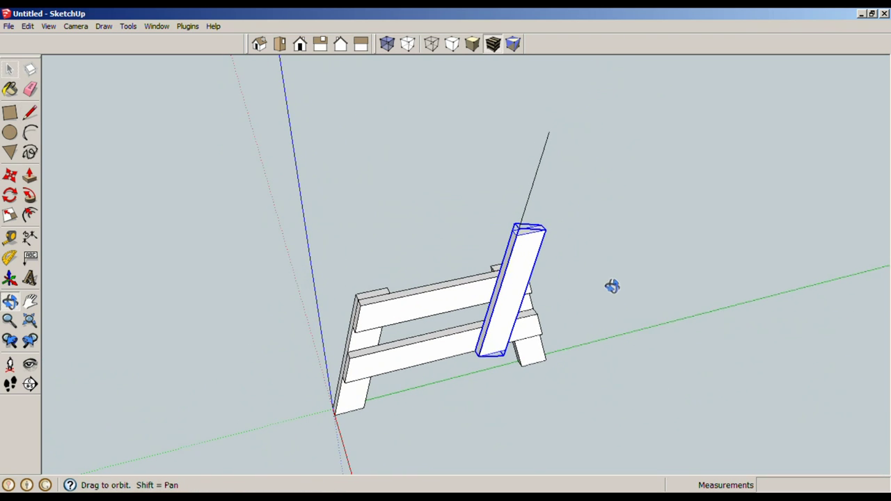
double_click(528, 244)
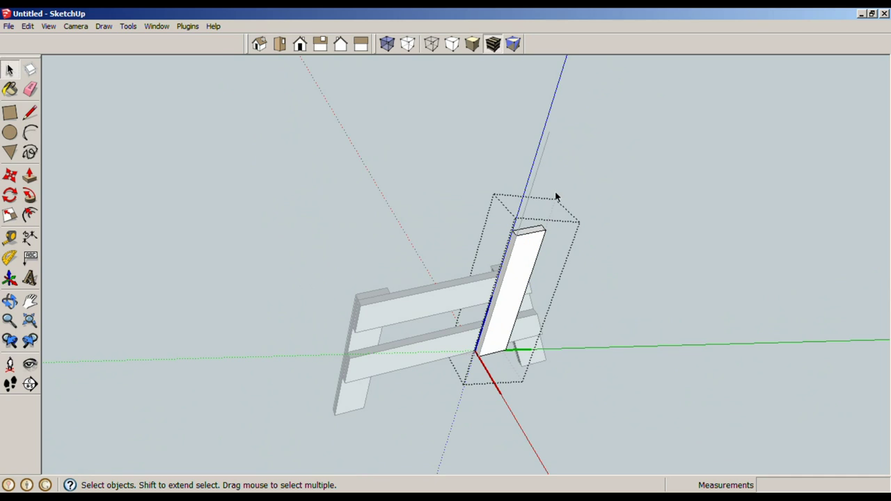
left_click_drag(497, 202, 573, 248)
key("m")
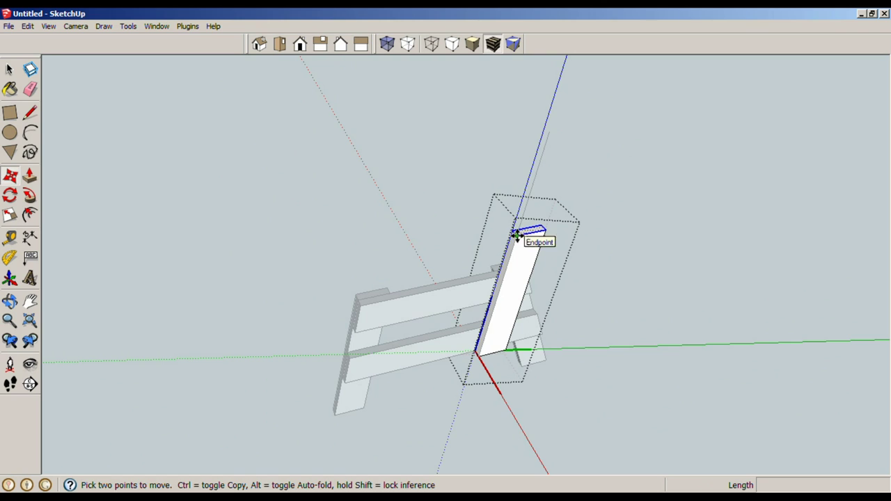
left_click(522, 231)
left_click(545, 133)
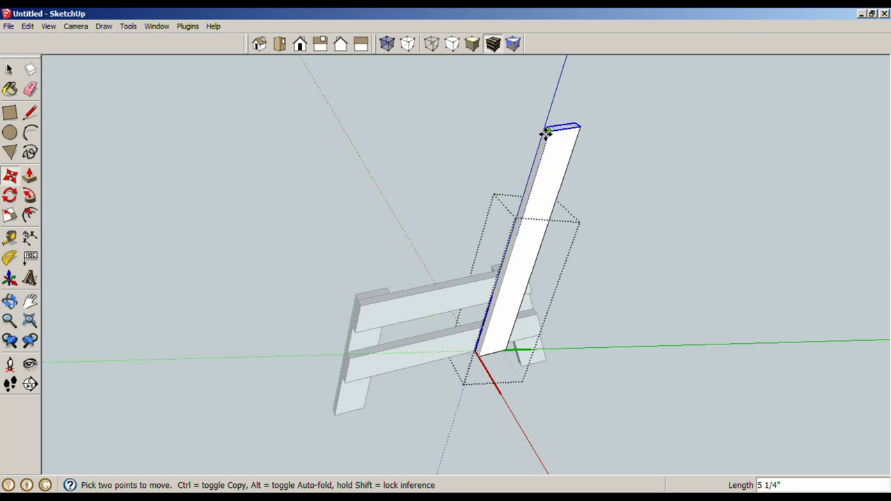
key("space")
left_click(697, 140)
middle_click_drag(696, 139, 649, 200)
Step: Delete the construction line lying along the extended board's front edge
middle_click_drag(587, 243, 577, 212)
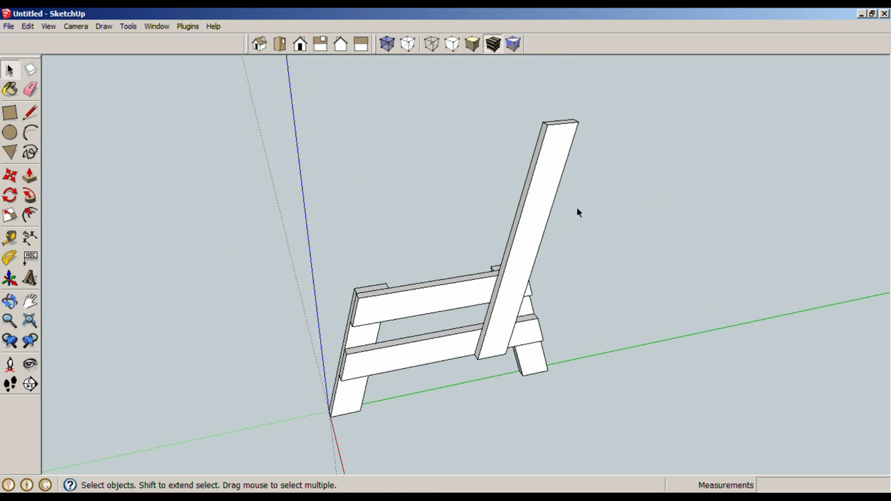
left_click(540, 155)
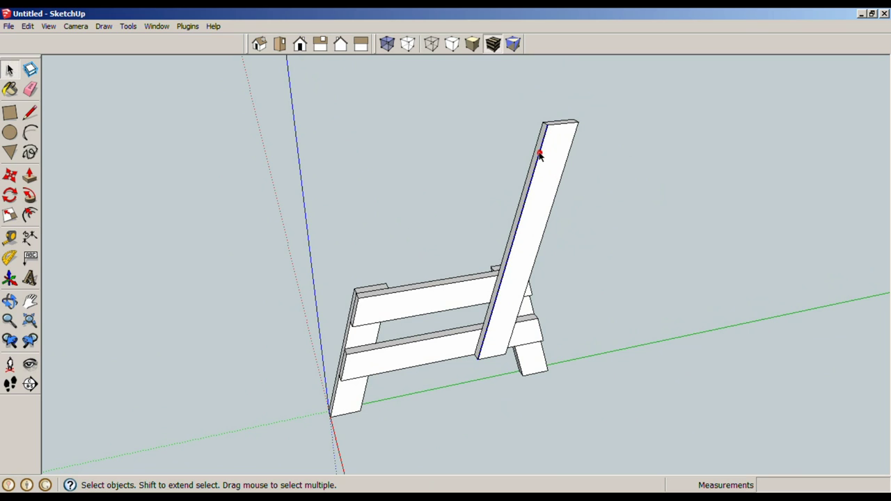
left_click(605, 198)
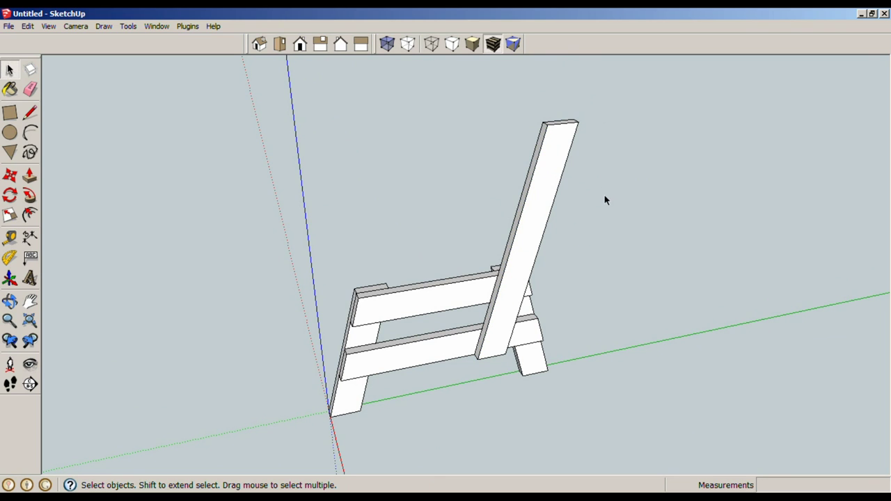
Step: Edit the backrest upright and draw a 1 1/2-inch line across its side face from the top front corner, square to its long edges
middle_click_drag(626, 206, 564, 187)
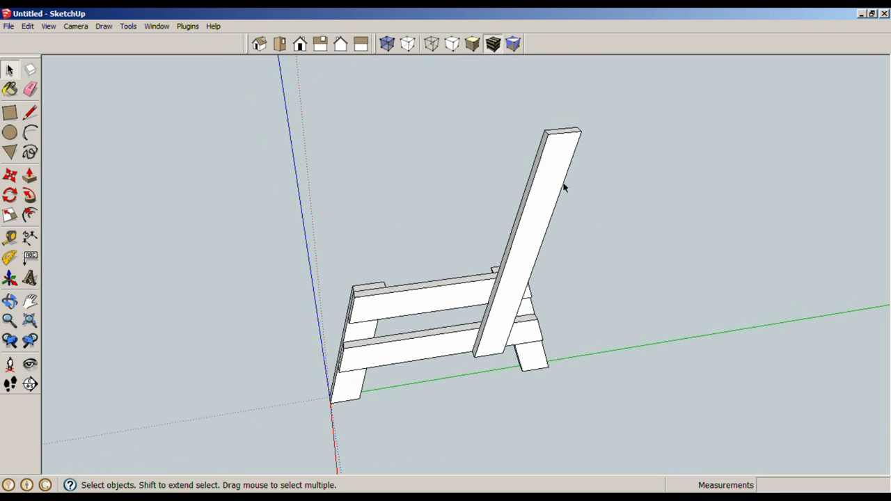
middle_click_drag(550, 132, 539, 133)
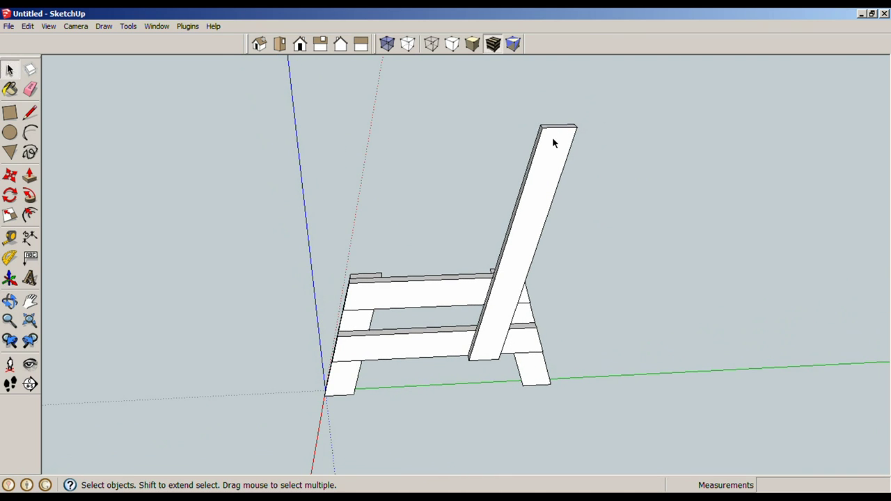
double_click(552, 137)
scroll(557, 137, "up", 5)
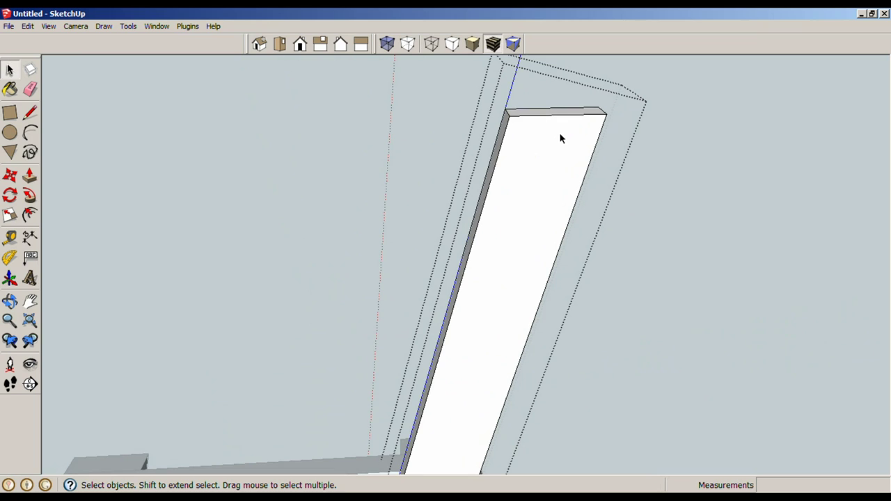
key("l")
left_click(509, 116)
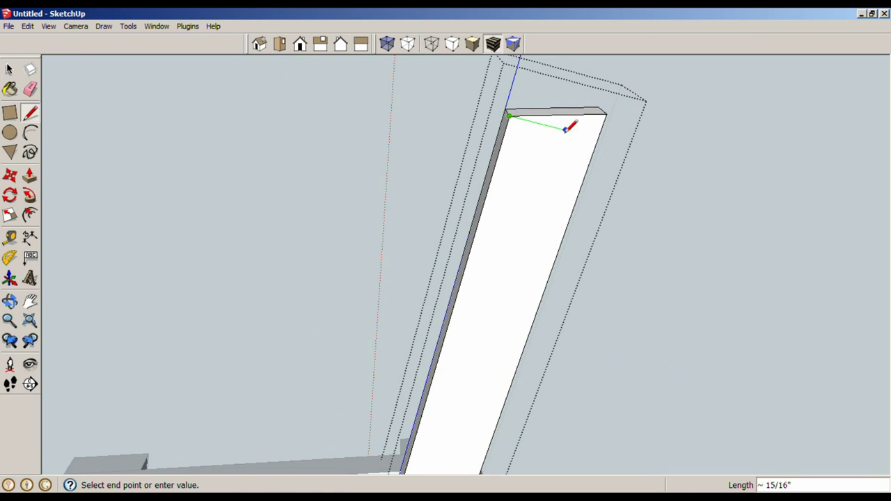
left_click(597, 137)
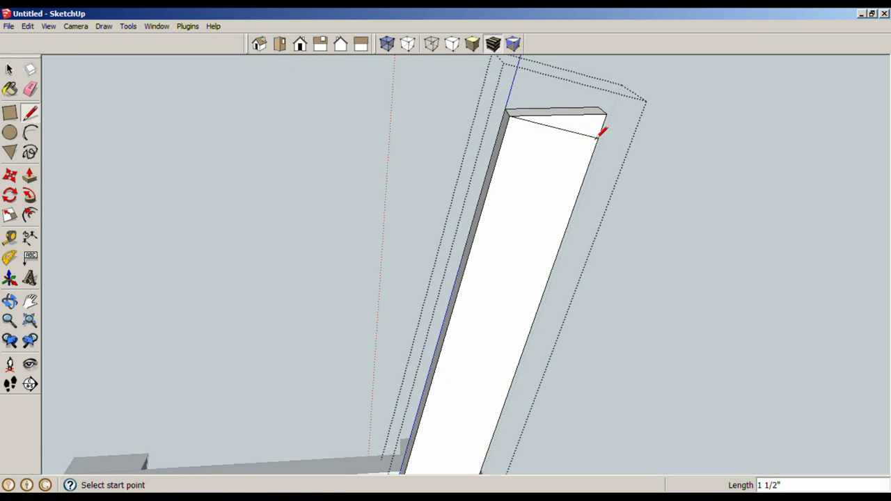
Step: Push the triangular wedge above the line through the 1/2-inch board thickness to square the upright's top, then leave the component
key("p")
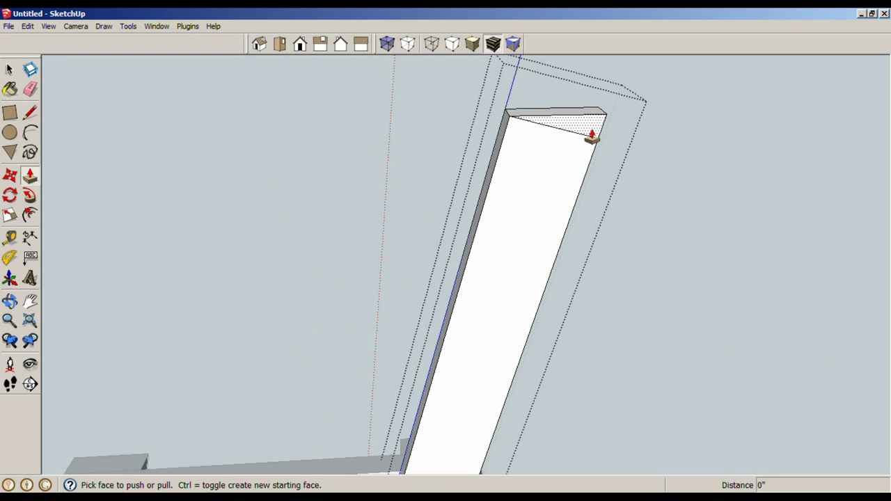
left_click(591, 136)
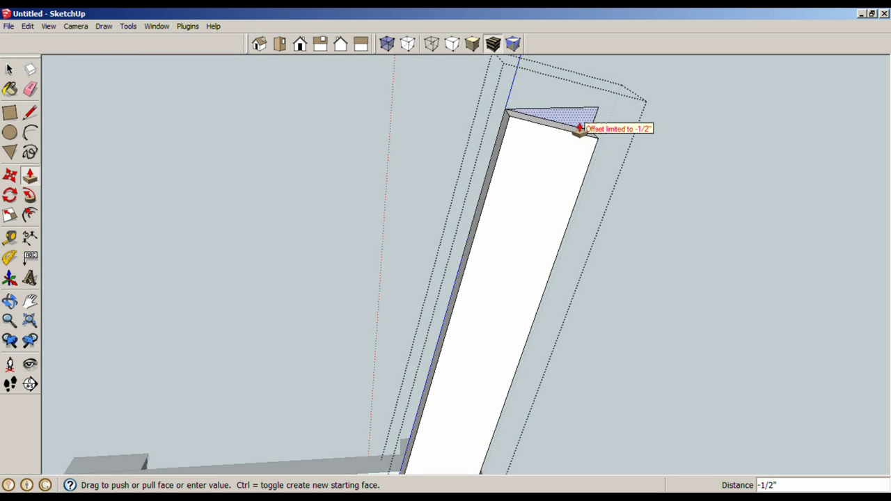
left_click(576, 125)
key("space")
scroll(646, 168, "down", 6)
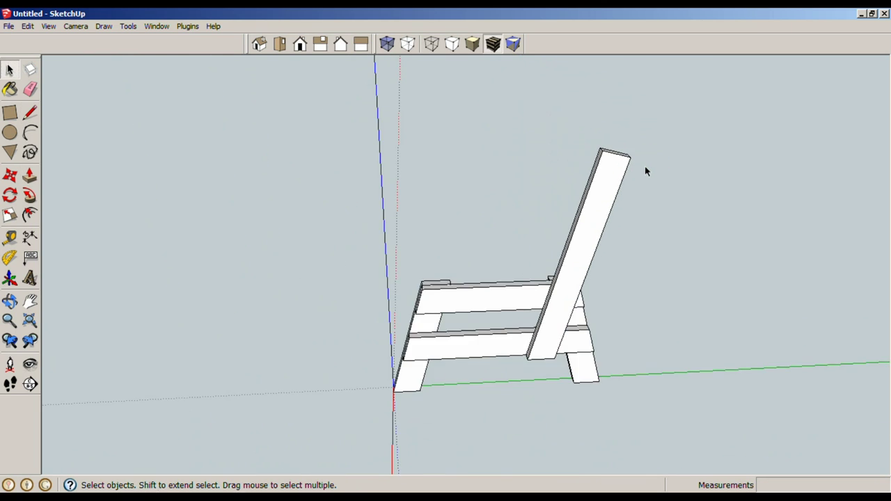
Step: Place a parallel guide line 17 inches from the upright's front outer edge along the red axis
middle_click_drag(413, 287, 472, 233)
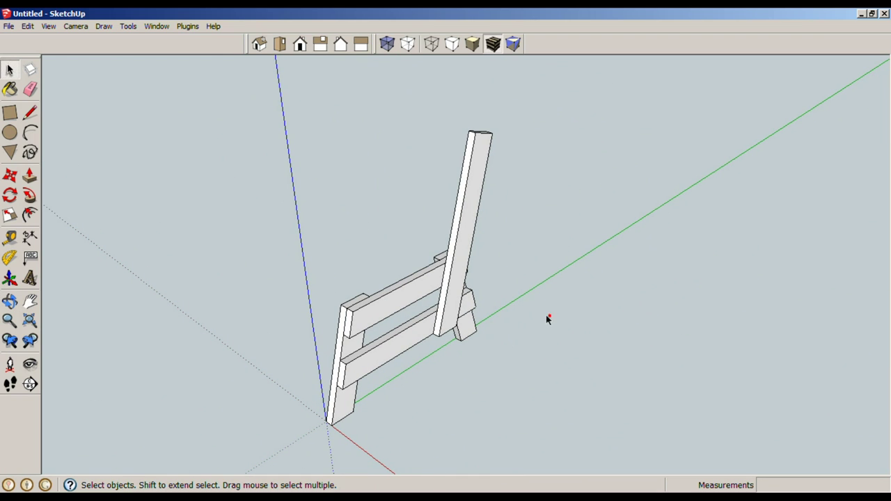
scroll(520, 266, "up", 1)
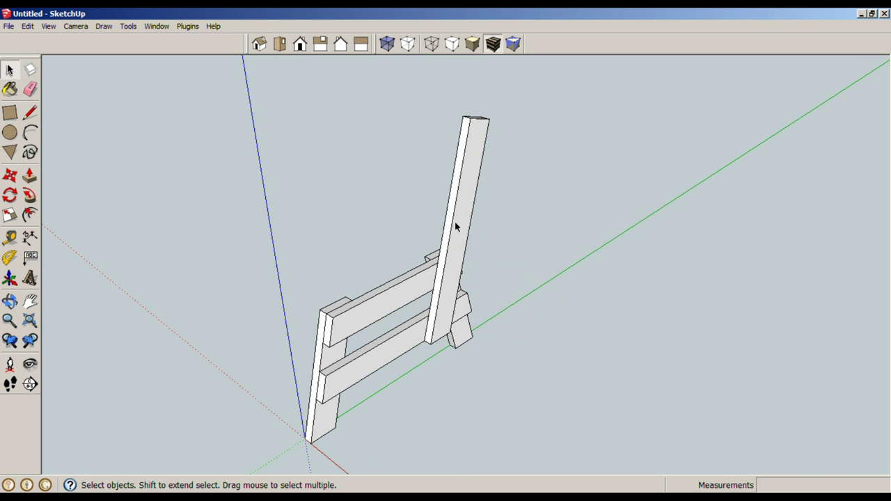
key("t")
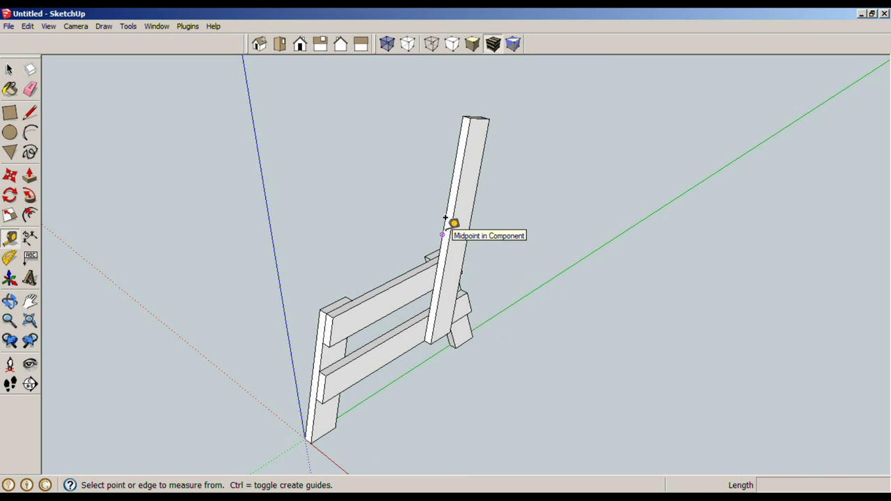
left_click(445, 219)
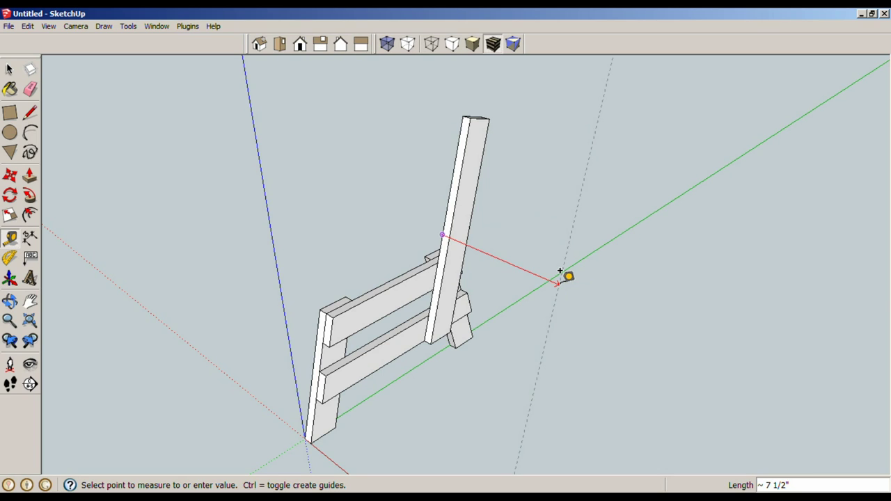
key("Return")
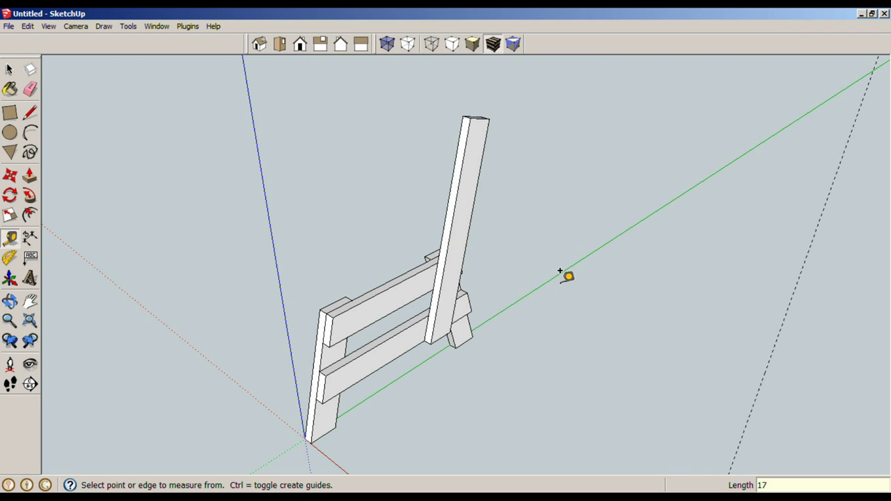
key("space")
Step: Select the whole end frame with its upright and copy it 17 inches along the red axis to the guide line
middle_click_drag(546, 293, 522, 292)
key("ctrl+a")
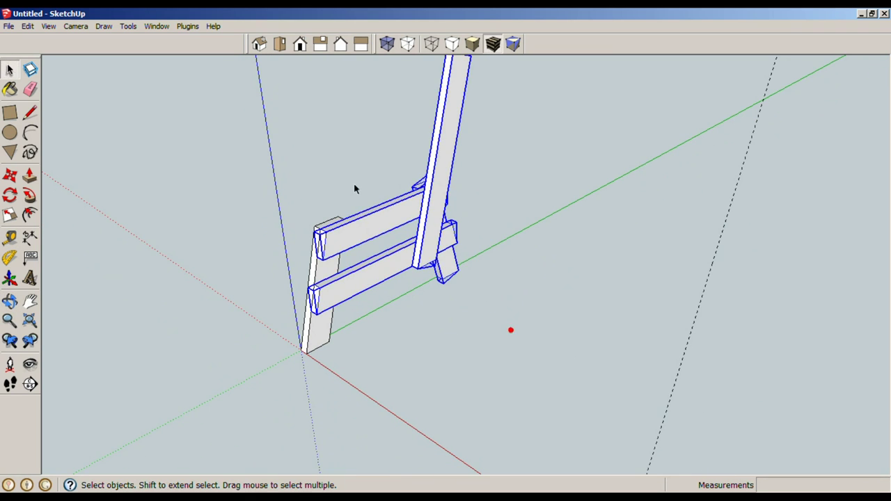
middle_click_drag(511, 330, 493, 334)
left_click_drag(493, 334, 254, 146)
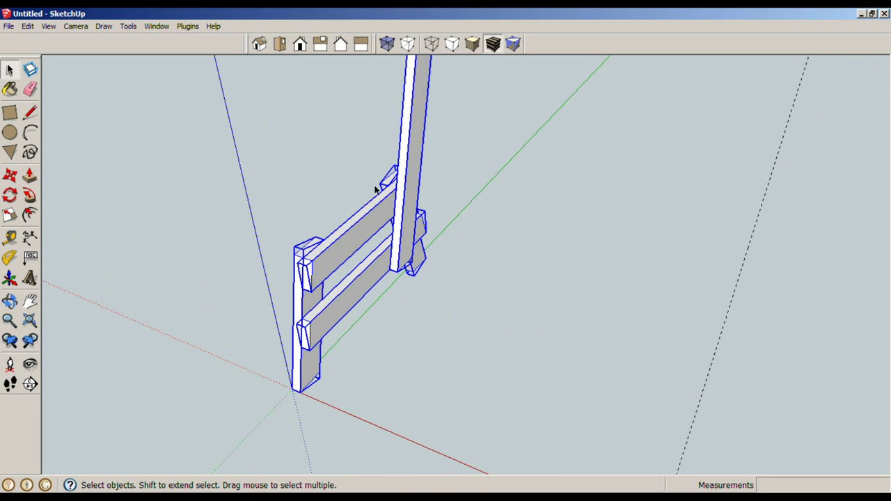
key("m")
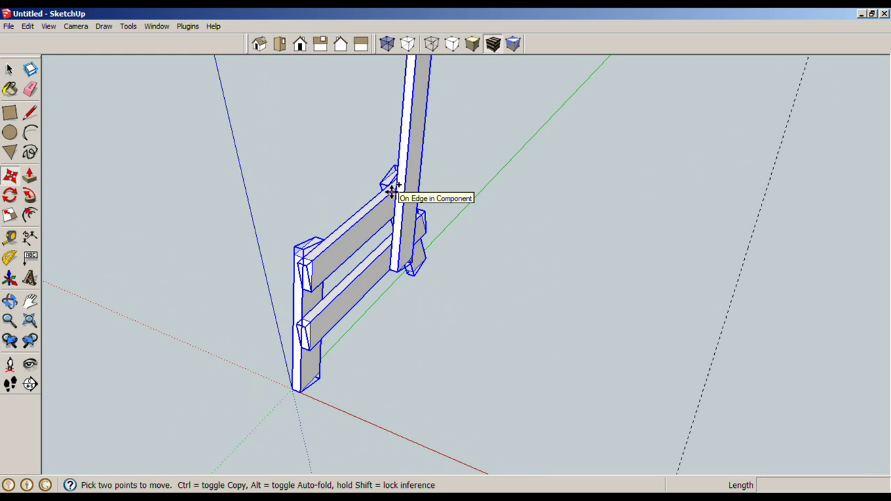
left_click(398, 183)
key("ctrl")
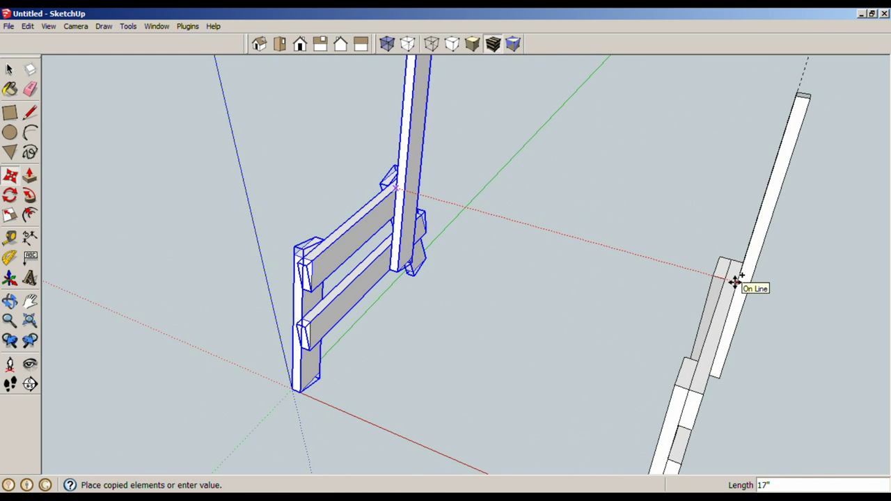
left_click(735, 281)
Step: Flip the copied end frame along the red direction so it mirrors the original frame
middle_click_drag(756, 302, 833, 225)
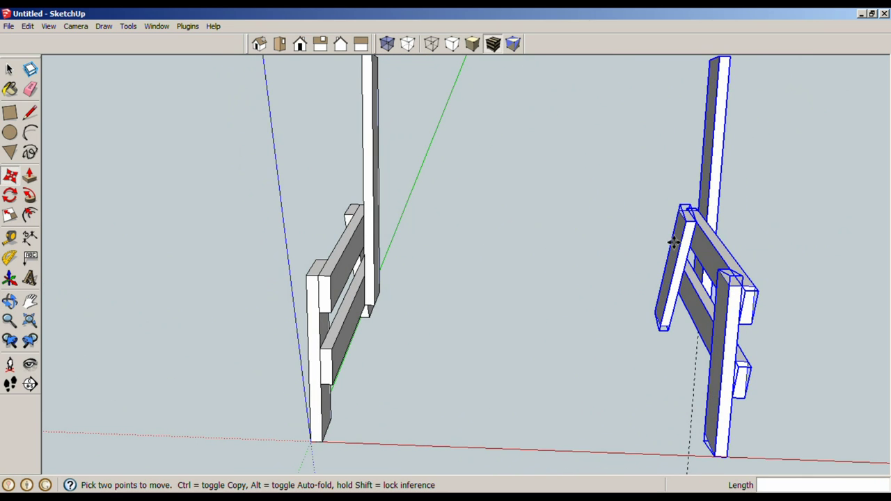
right_click(703, 243)
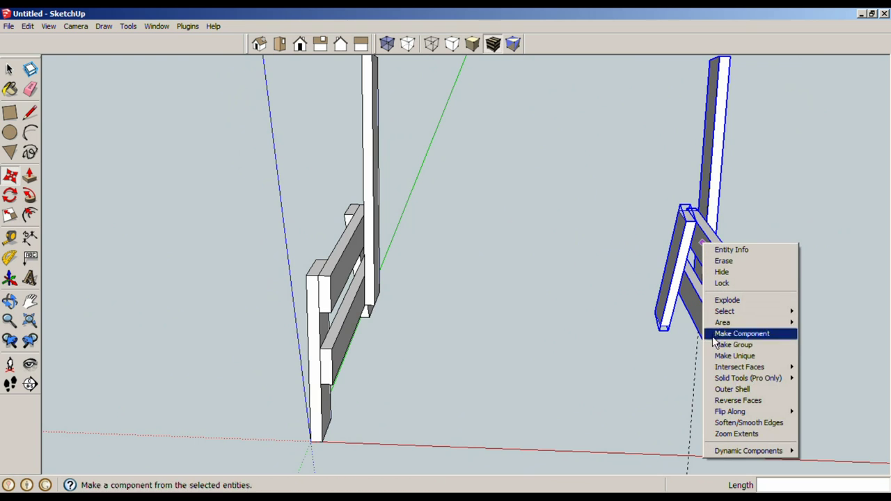
mouse_move(753, 413)
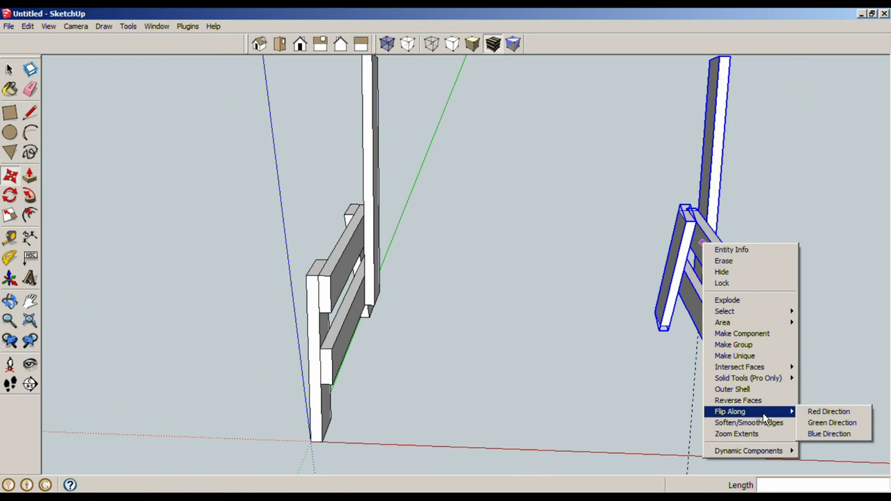
left_click(813, 411)
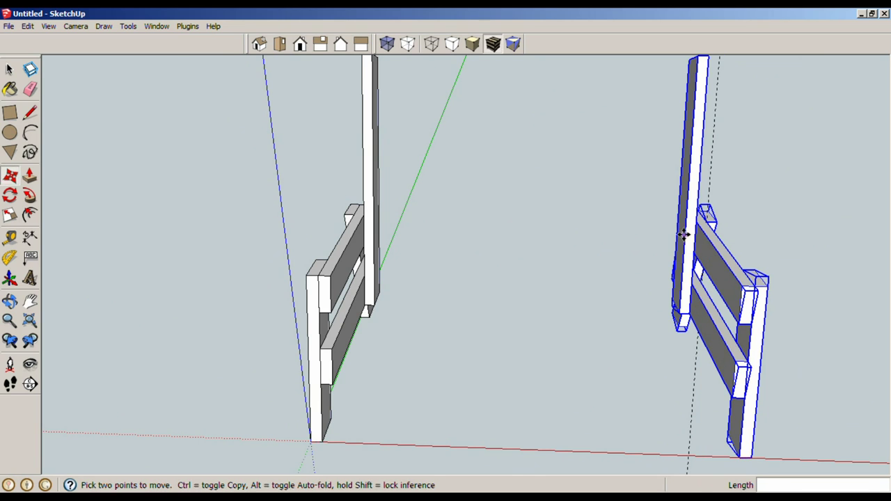
Step: Move the flipped frame 1/2 inch along the red axis so its upright's edge meets the guide line
middle_click_drag(684, 235, 611, 243)
scroll(627, 221, "up", 5)
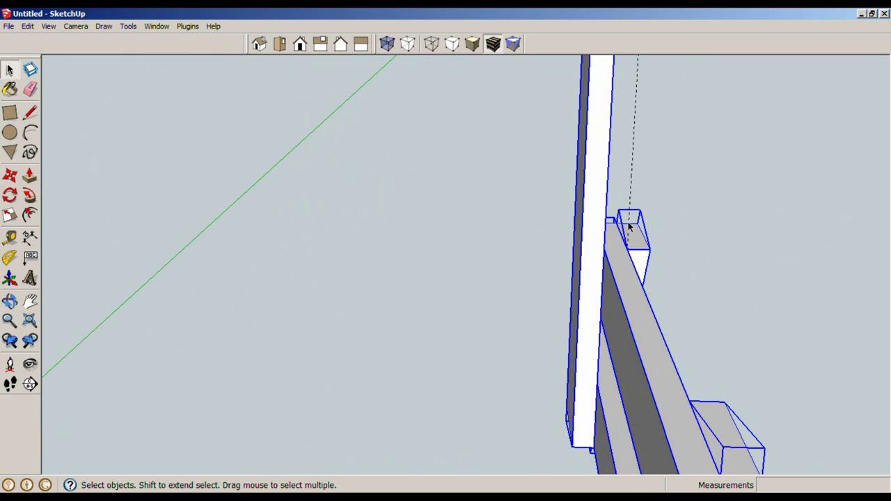
key("m")
left_click(603, 249)
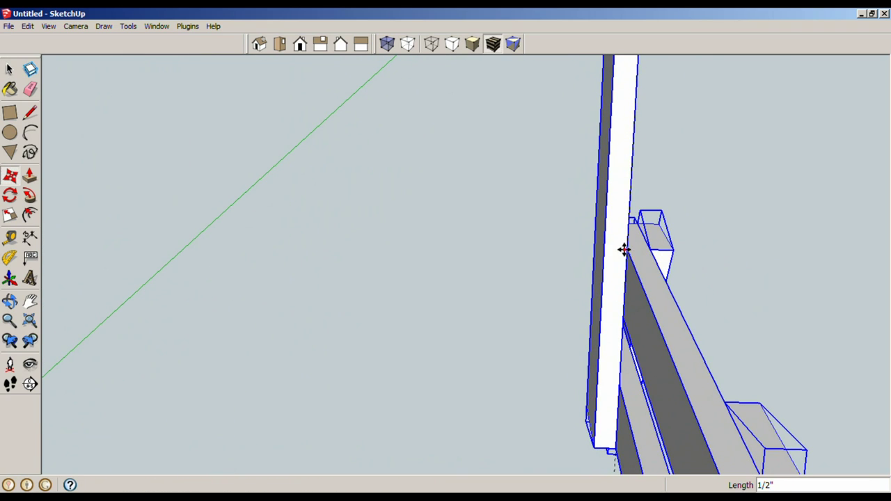
left_click(625, 250)
key("space")
Step: Delete the 17-inch guide line running along the copied frame's upright
scroll(625, 249, "down", 8)
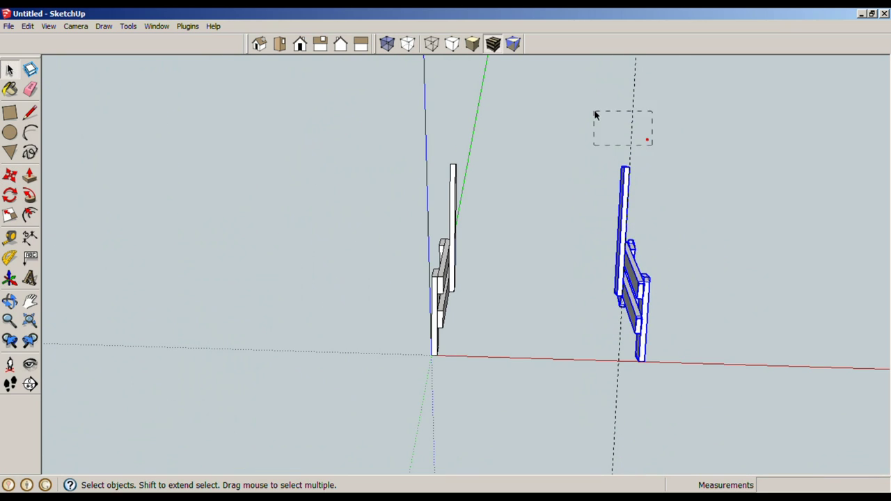
left_click_drag(595, 115, 592, 115)
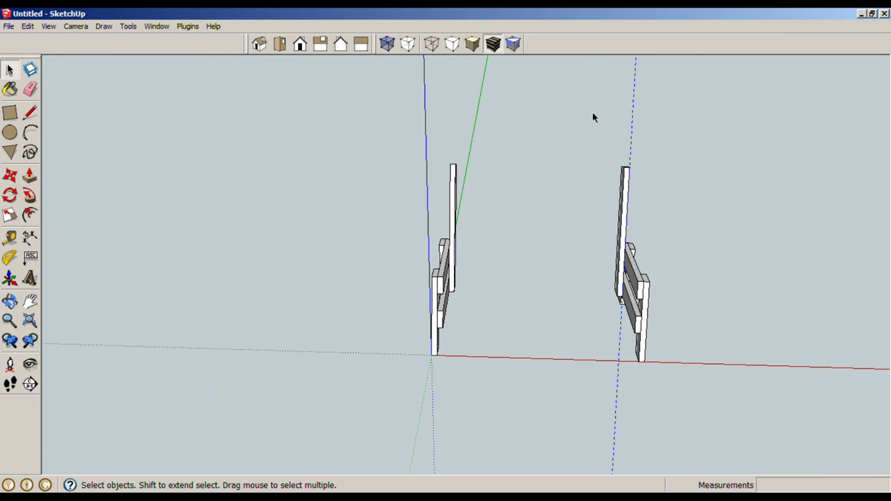
scroll(584, 230, "up", 3)
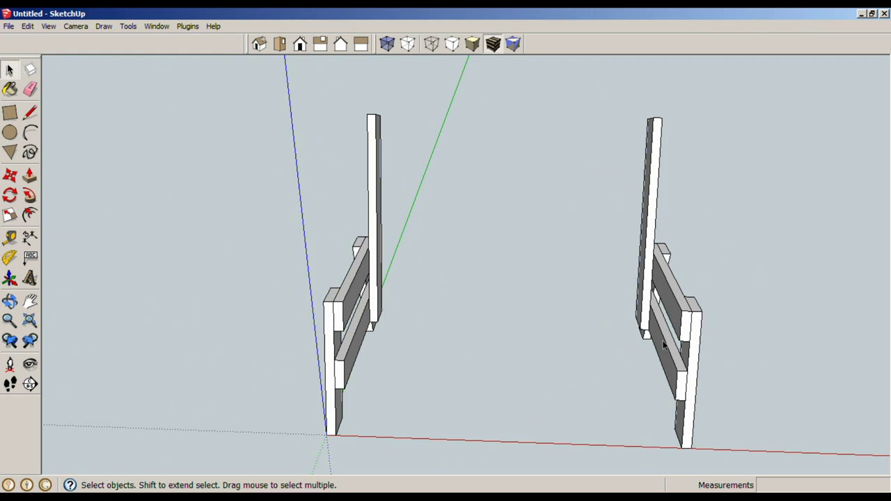
Step: Place a guide line 1.5 inches above the bottom edge of the original frame's upright on its front edge face
scroll(574, 315, "up", 3)
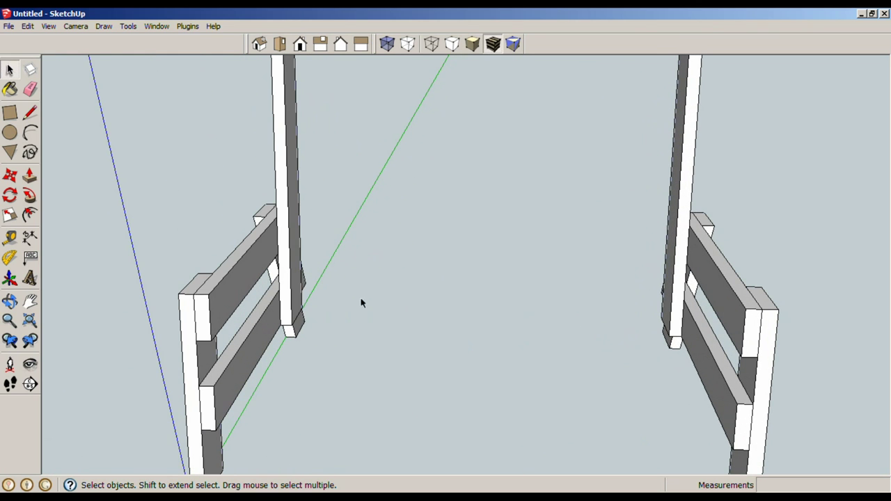
scroll(285, 315, "up", 5)
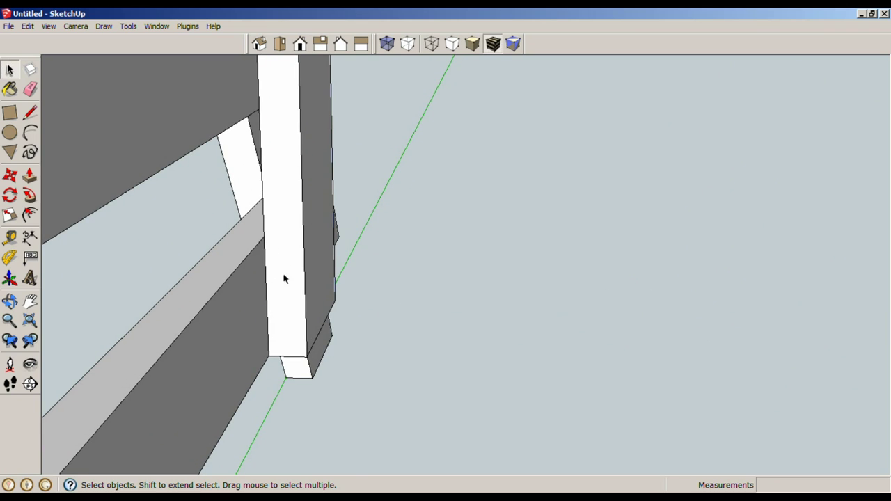
key("t")
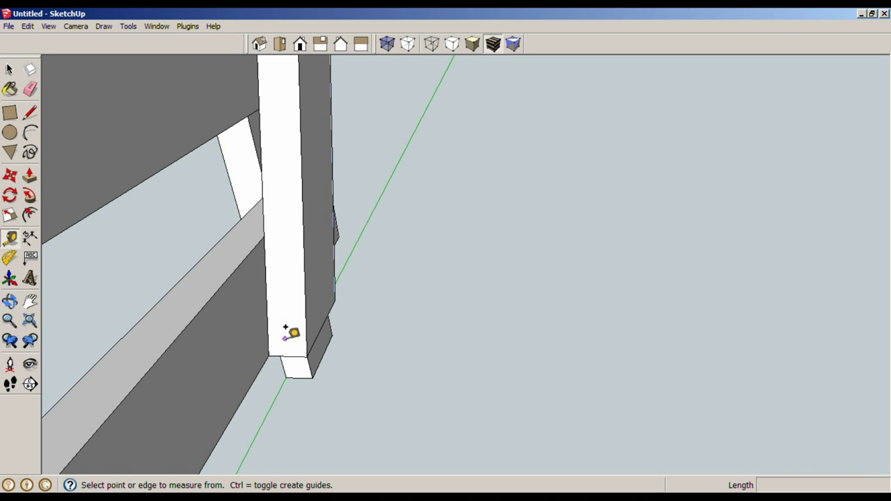
left_click(287, 355)
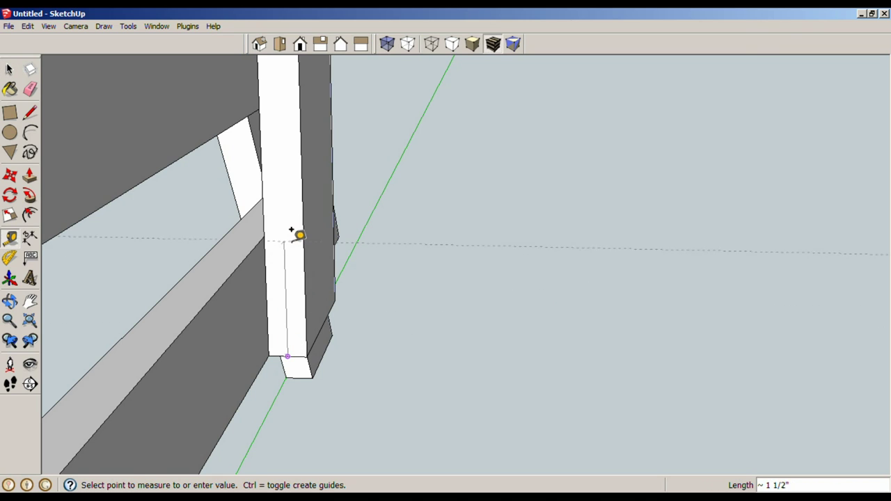
type("1.5")
key("Return")
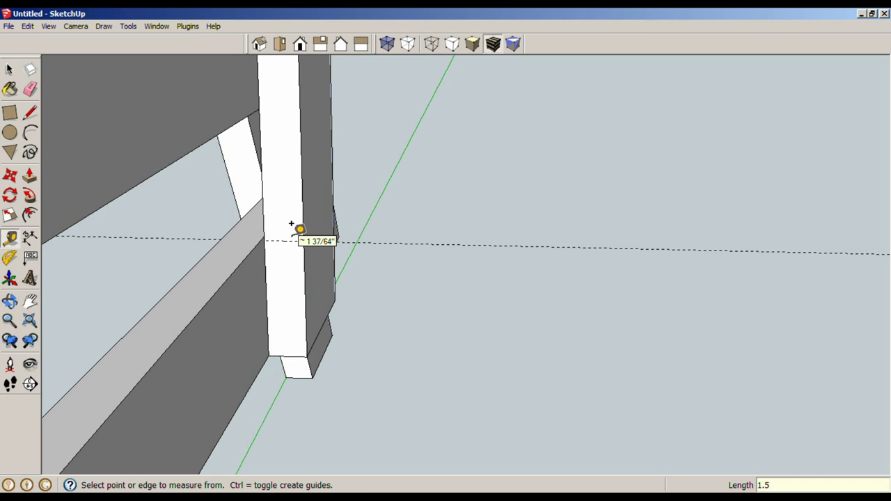
Step: Trace a closed rectangle, 1.5 inches high and 1/2 inch wide, between the guide line and the bottom of the upright's front edge face
key("l")
left_click(267, 242)
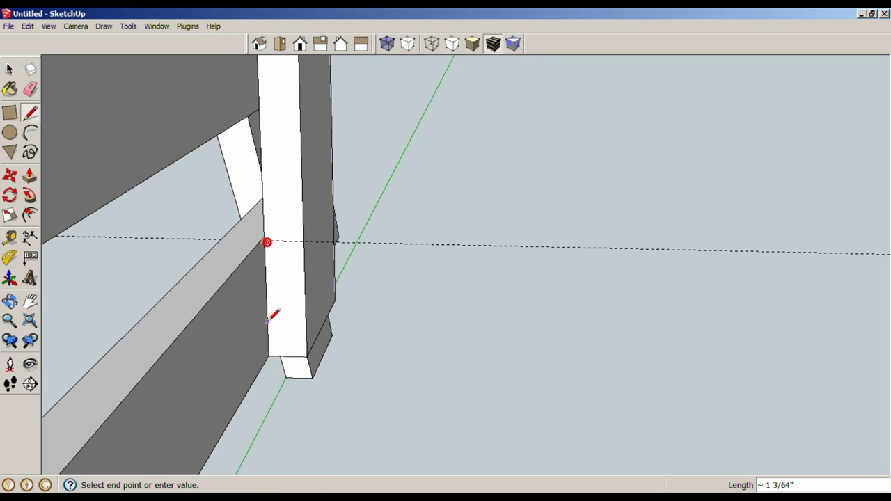
left_click(304, 355)
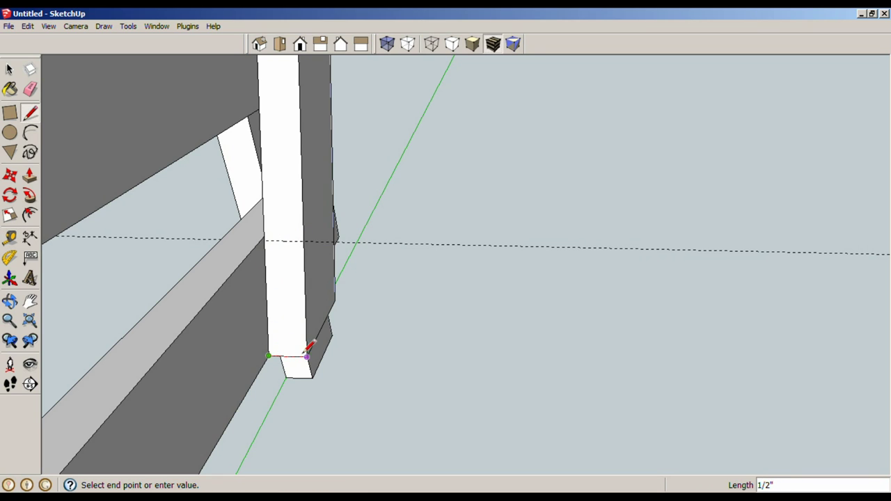
left_click(302, 243)
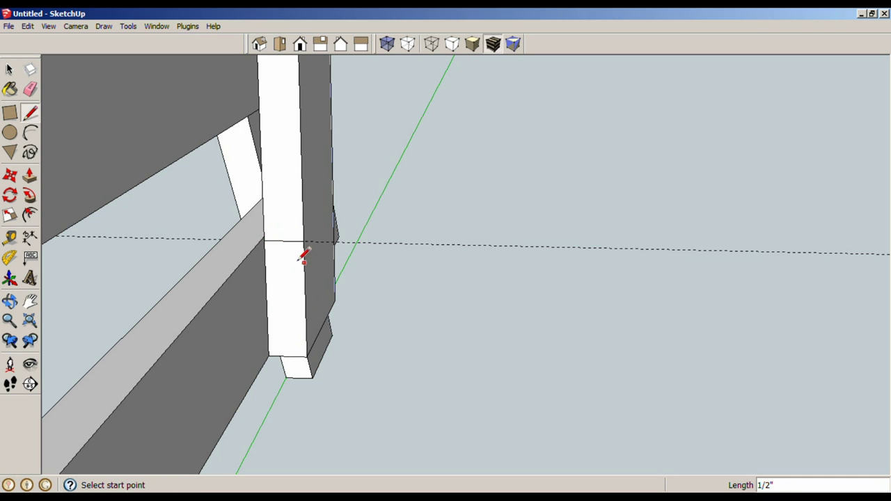
Step: Extrude the traced rectangle forward from the upright and stretch its side face 16 1/2 inches across to the copied frame's upright
middle_click_drag(305, 256, 267, 293)
key("p")
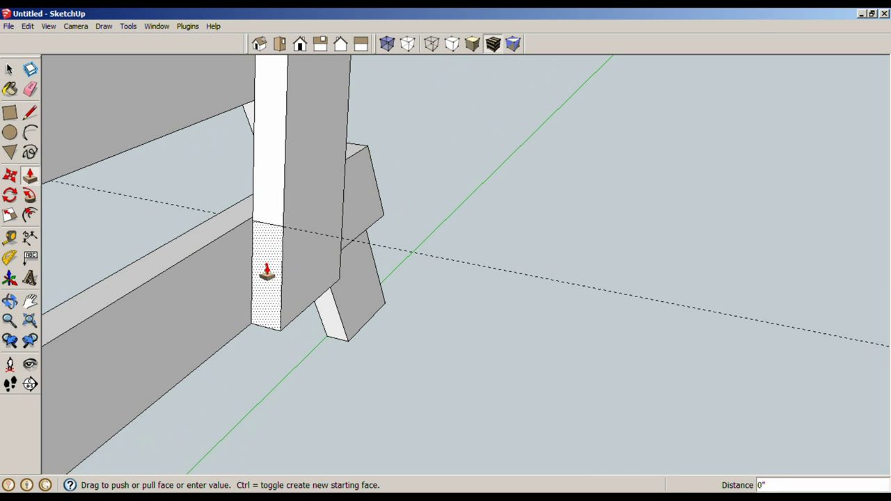
left_click_drag(267, 273, 457, 342)
middle_click_drag(457, 342, 249, 299)
left_click_drag(249, 298, 670, 370)
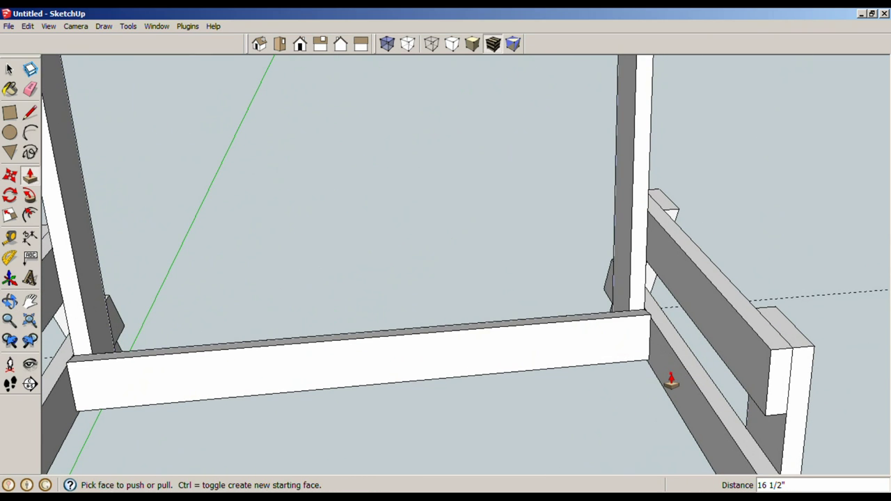
Step: Select the whole lower back board between the uprights, turn it into a component and deselect it
key("space")
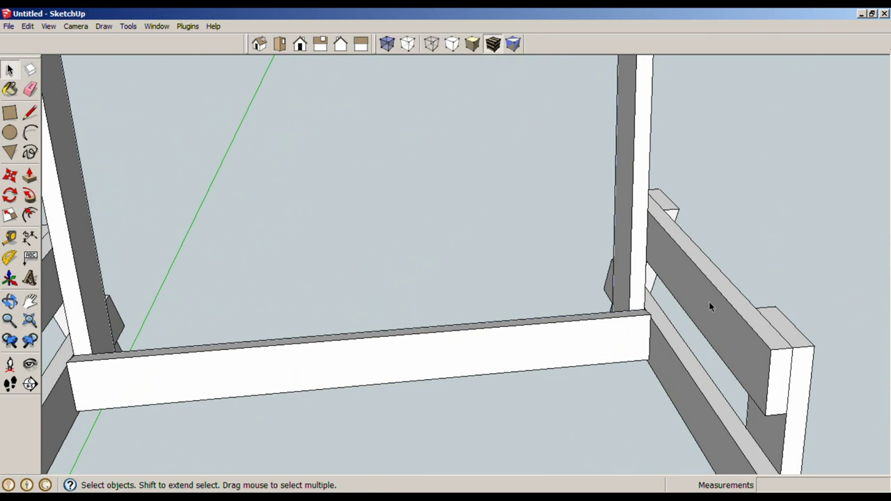
triple_click(451, 355)
key("g")
key("Return")
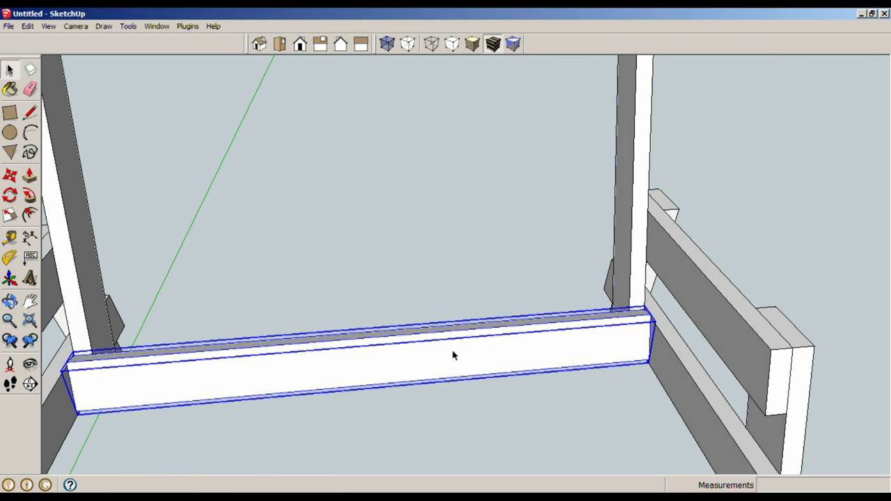
left_click(431, 293)
Step: Draw a 19 by 1.5 inch rectangle across the tops of both frames, starting at the outer front corner of one front leg
scroll(400, 334, "down", 3)
middle_click_drag(399, 335, 309, 265)
scroll(237, 297, "up", 3)
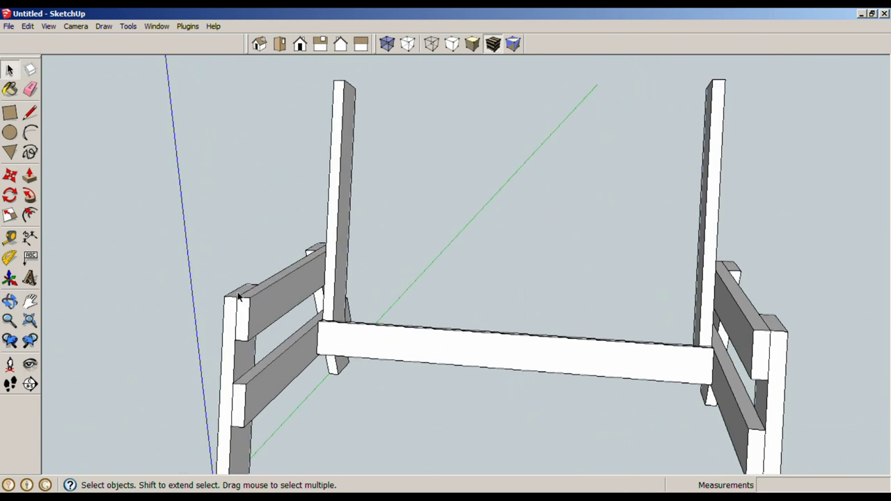
middle_click_drag(236, 298, 308, 378)
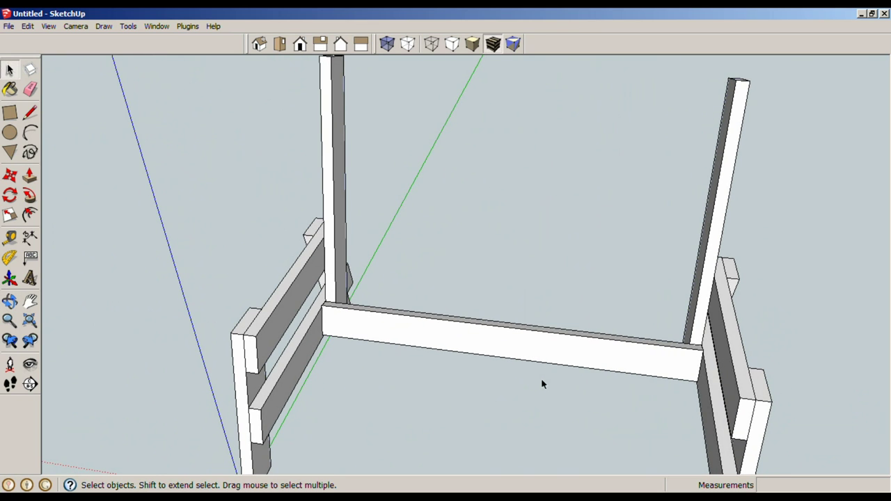
key("r")
left_click(231, 334)
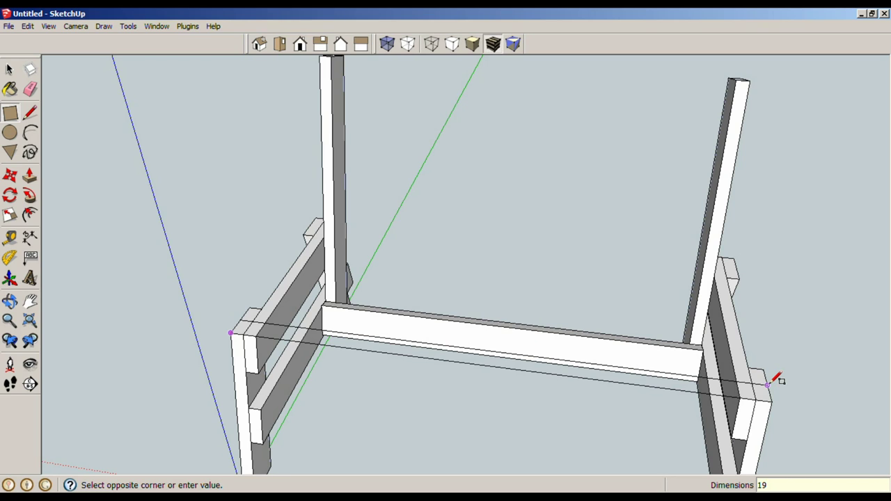
key("Return")
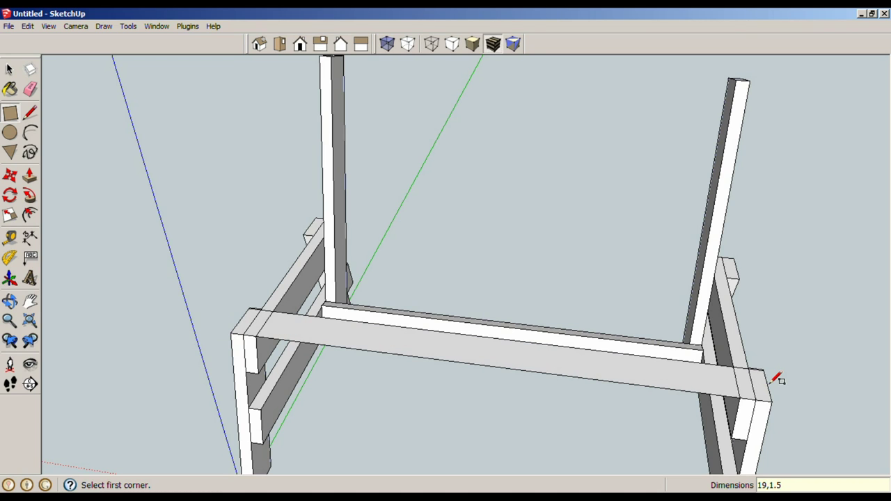
Step: Extrude the 19 by 1.5 inch rectangle upward into a seat board
key("p")
left_click_drag(720, 383, 726, 353)
key("Return")
Step: Extend one end of the seat board outward by 0.5 inch and extend its opposite end outward past the other frame
middle_click_drag(811, 371, 541, 342)
left_click(544, 410)
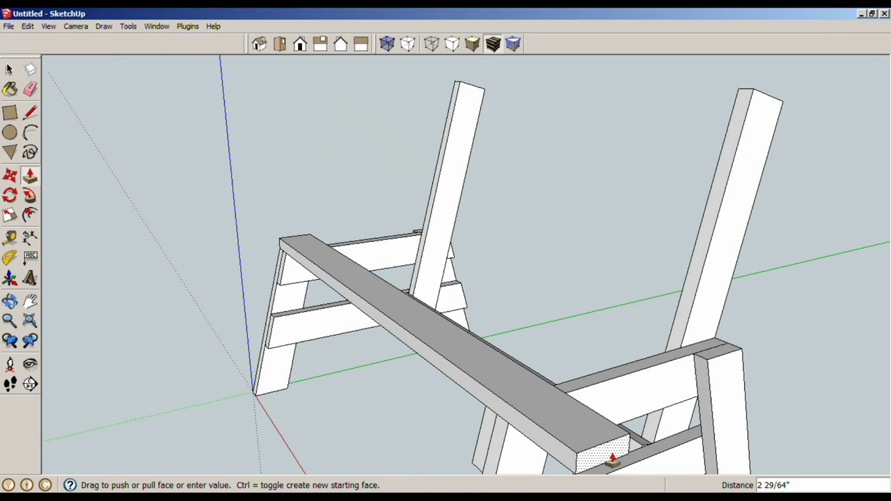
type(".5")
key("Return")
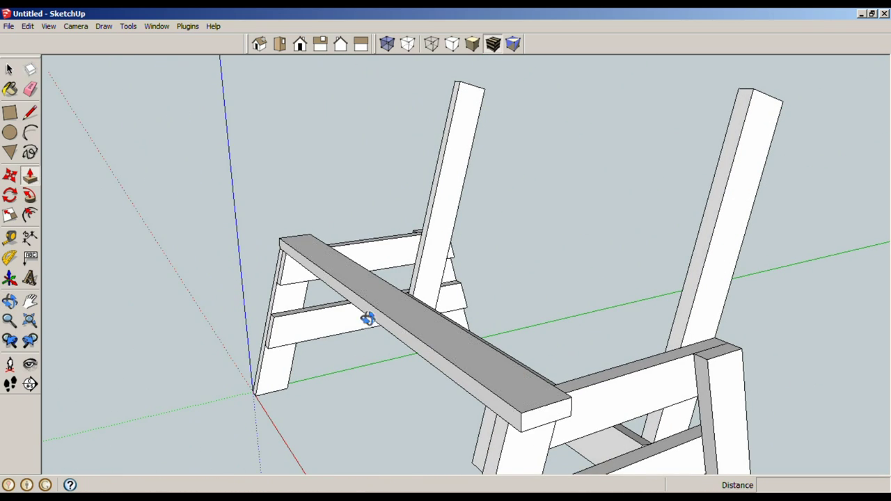
middle_click_drag(370, 314, 755, 335)
left_click(281, 356)
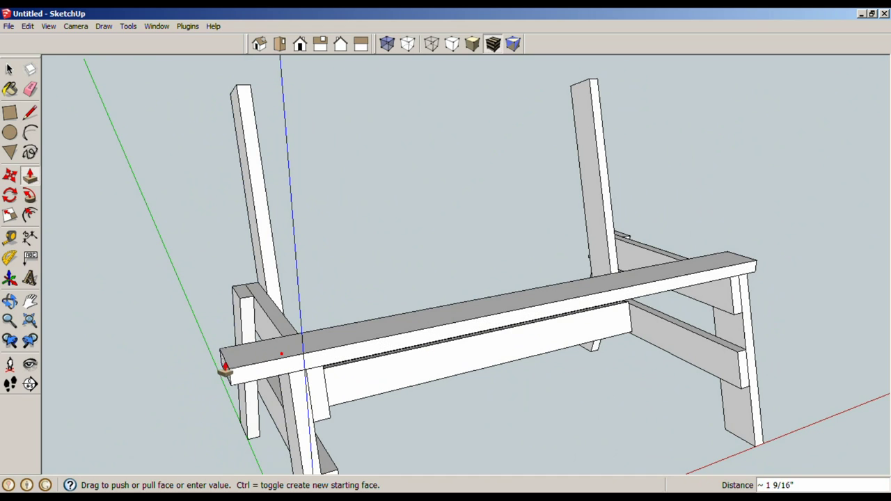
Step: Select the entire front seat board and make it a component
key("space")
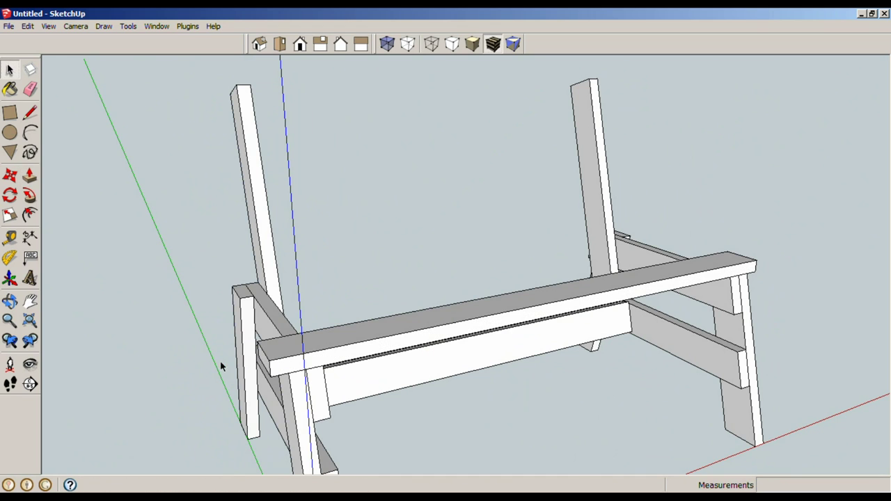
triple_click(480, 317)
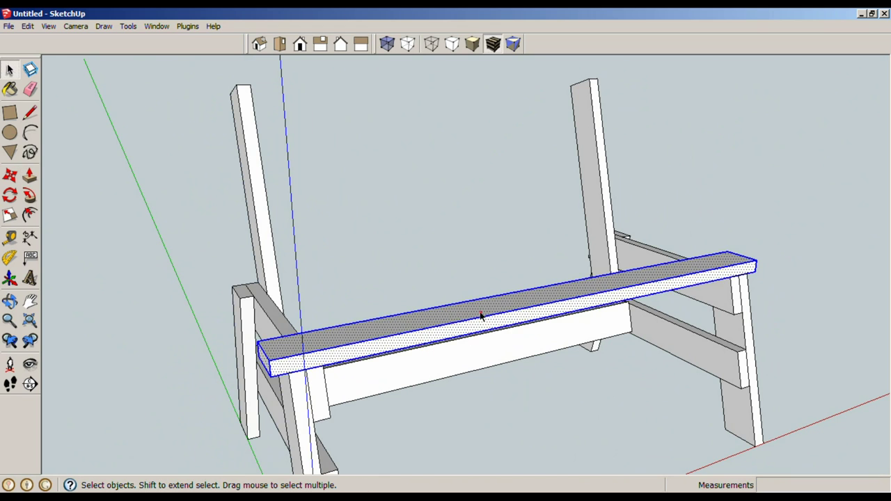
key("g")
key("Return")
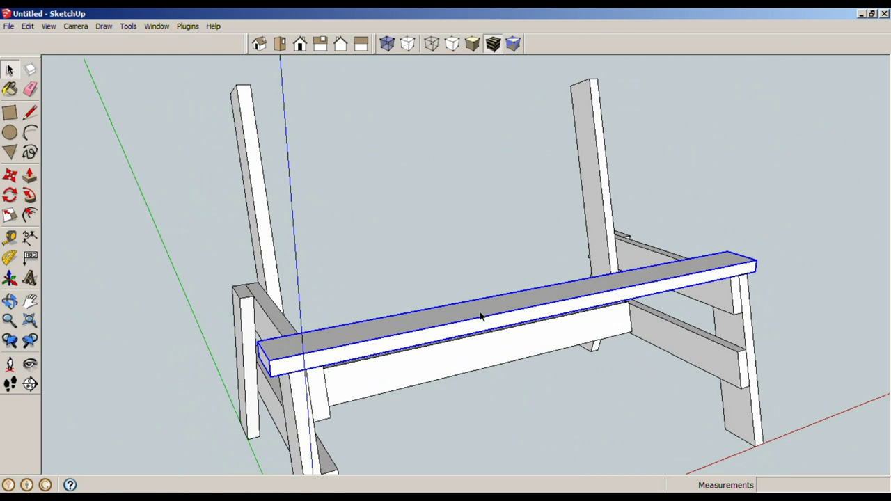
Step: Move the seat board back along the frames' top rails until its rear lower edge meets the front of the uprights
middle_click_drag(446, 323, 644, 314)
scroll(528, 333, "up", 2)
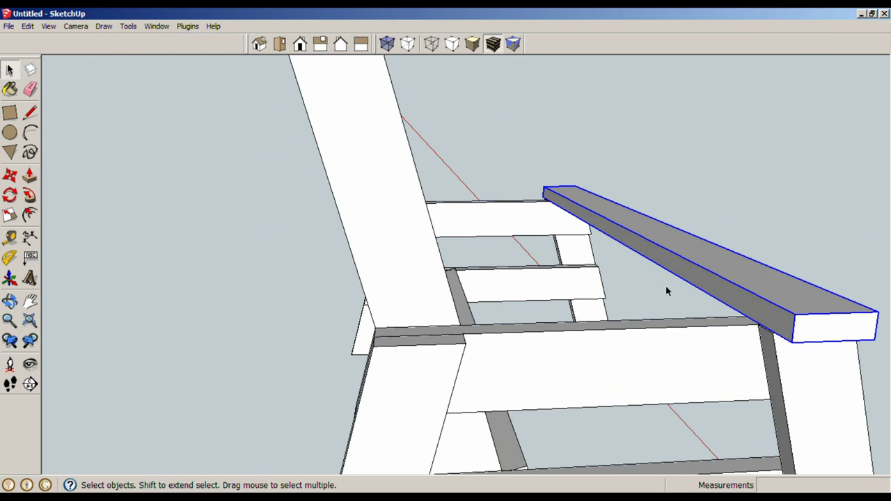
key("m")
mouse_move(761, 319)
middle_mouse_down()
mouse_move(769, 363)
mouse_move(756, 318)
middle_mouse_up()
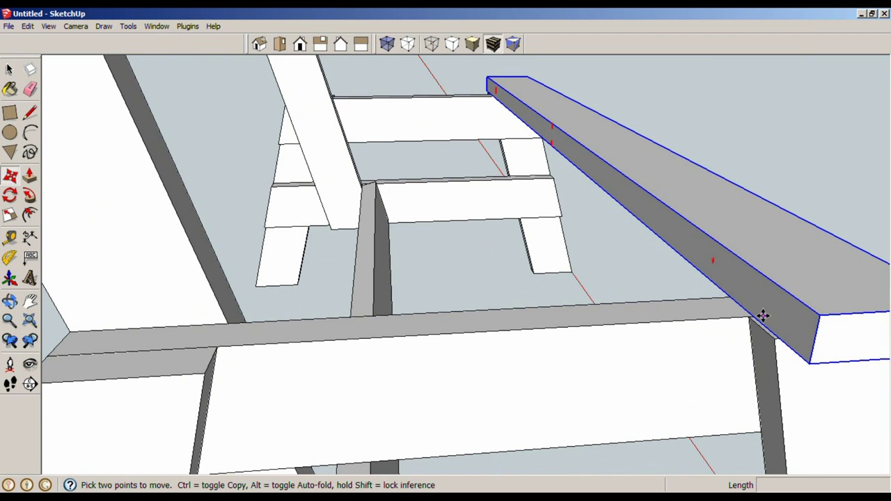
scroll(759, 315, "up", 1)
scroll(756, 316, "up", 1)
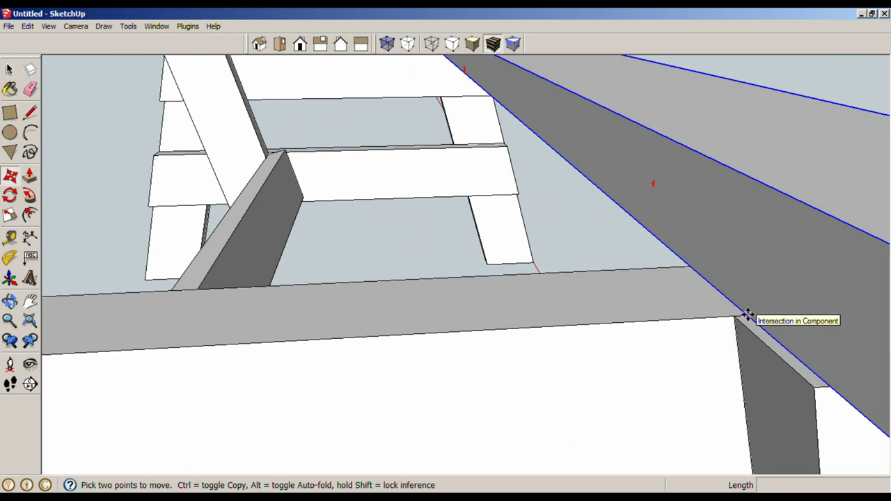
left_click(748, 313)
scroll(653, 324, "down", 3)
middle_click_drag(471, 342, 565, 318)
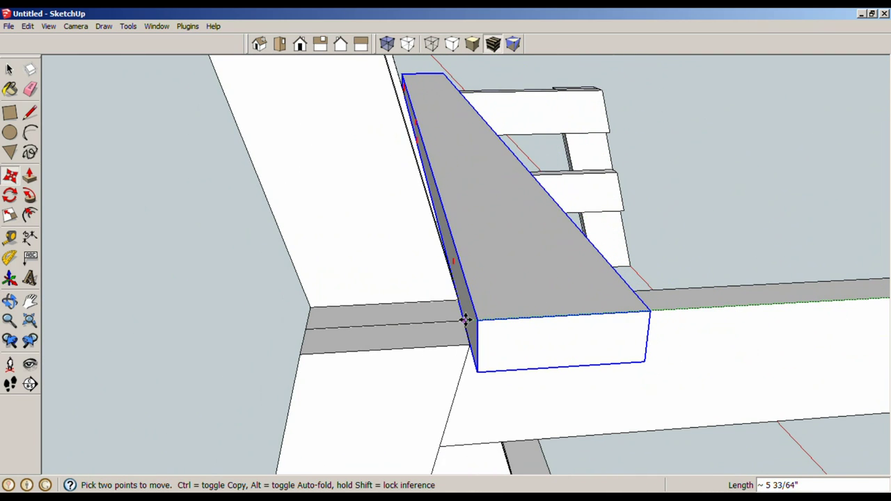
left_click(467, 319)
key("space")
Step: Copy the seat board 1 1/2 inches forward so the copy lies flush beside the original
scroll(645, 337, "down", 2)
middle_click_drag(645, 336, 483, 255)
scroll(539, 320, "down", 3)
middle_click_drag(555, 288, 555, 270)
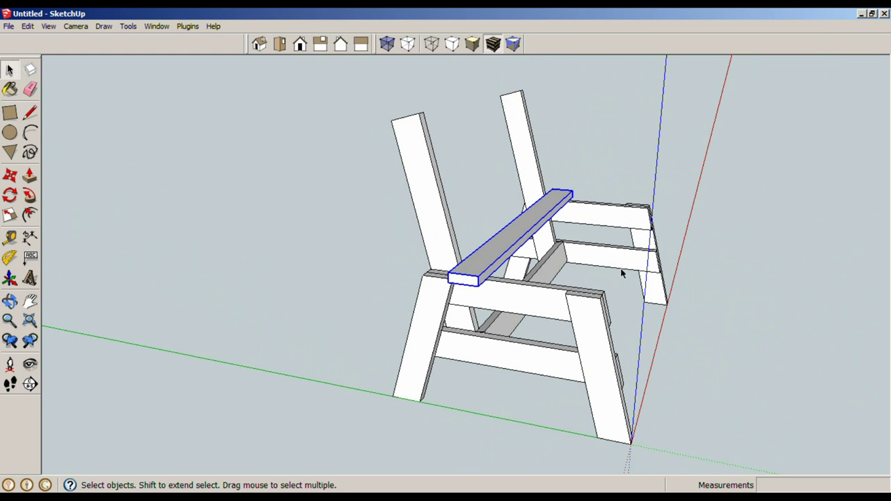
scroll(615, 291, "up", 3)
middle_click_drag(606, 291, 620, 302, "shift")
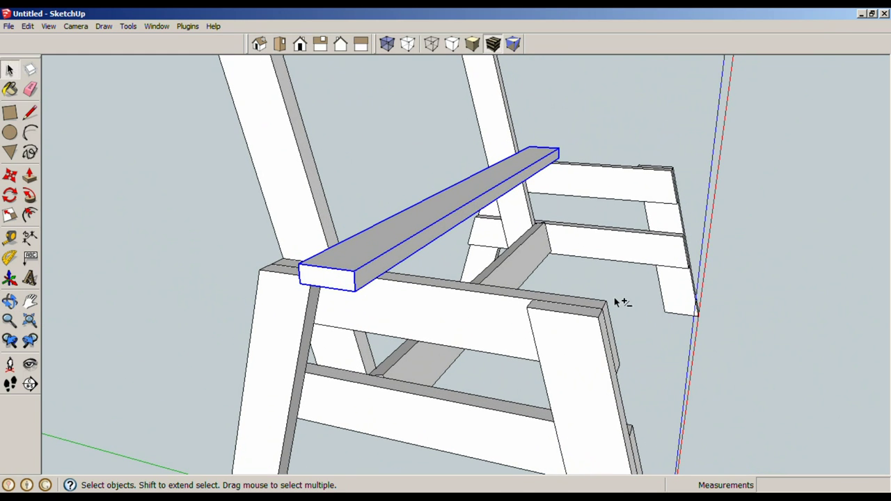
left_click(441, 252)
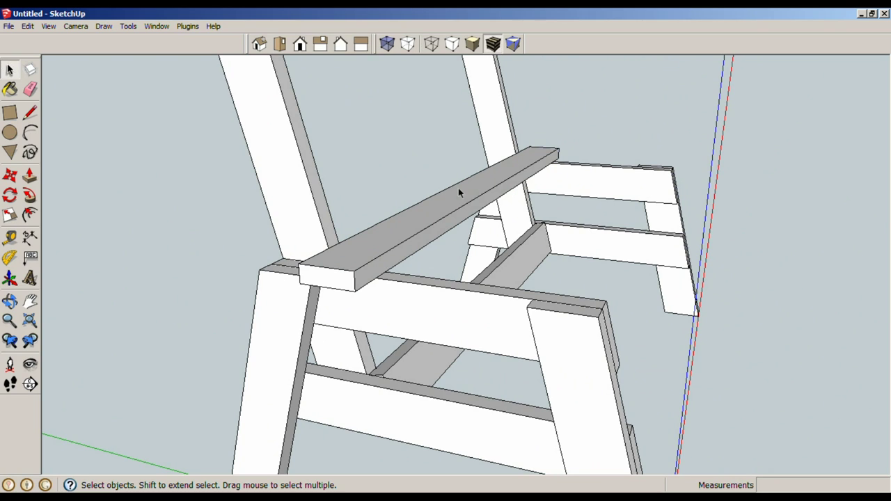
left_click(381, 265)
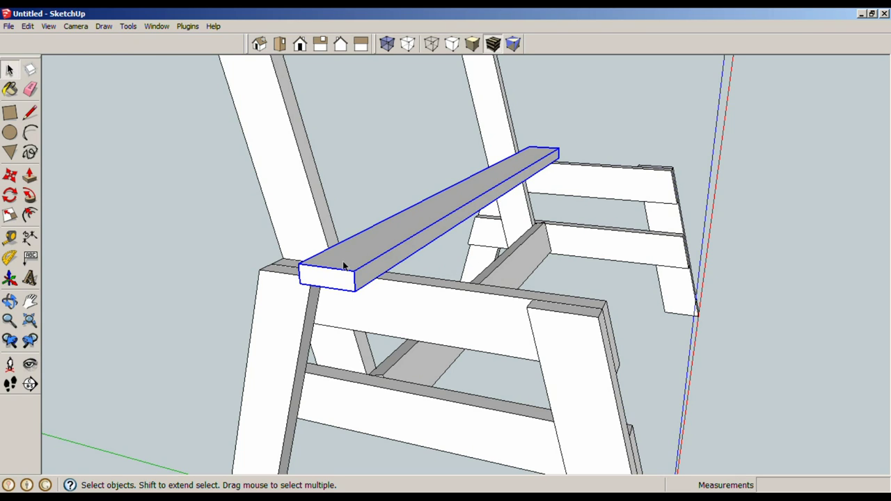
key("m")
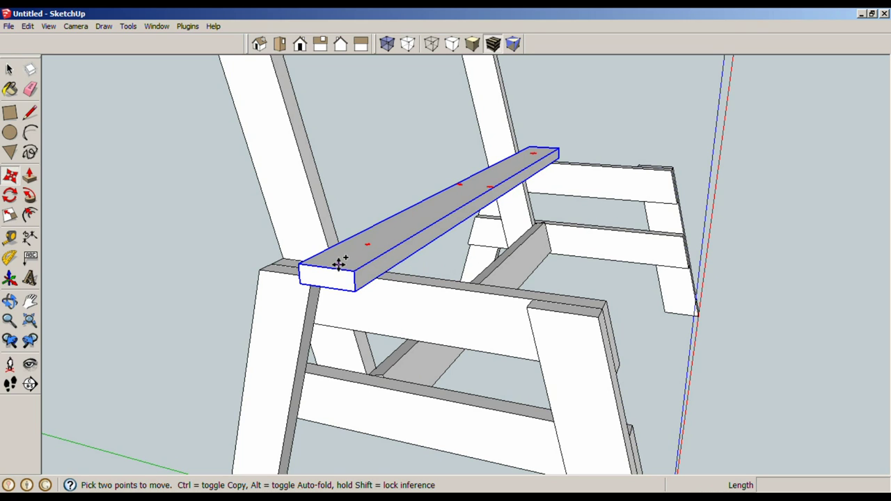
key("ctrl")
left_click(300, 264)
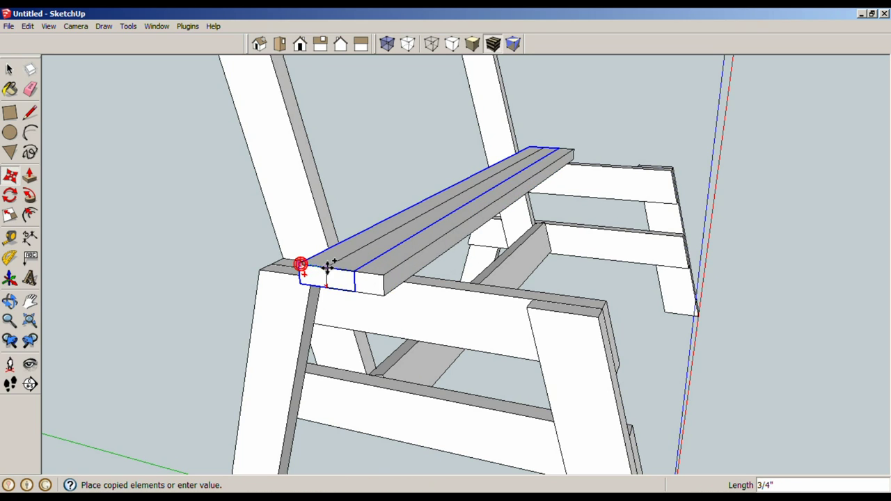
left_click(353, 272)
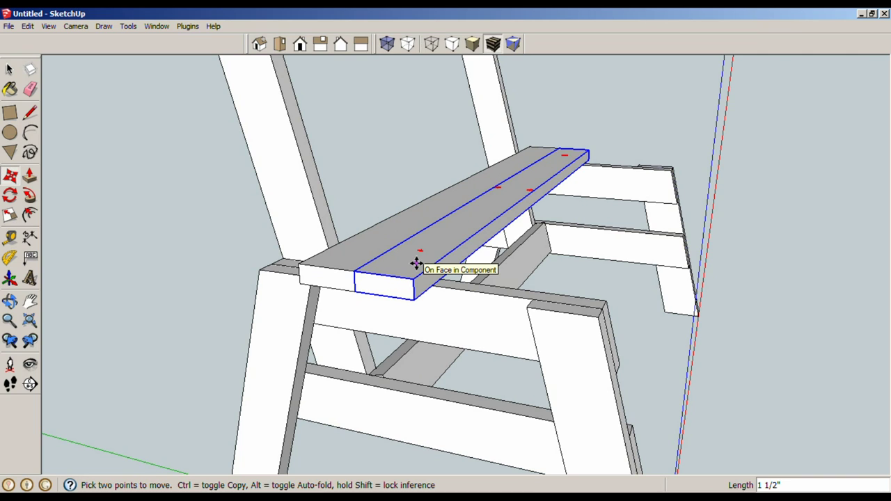
Step: Repeat the board copy as an x4 array to fill the seat
type("x4")
key("Return")
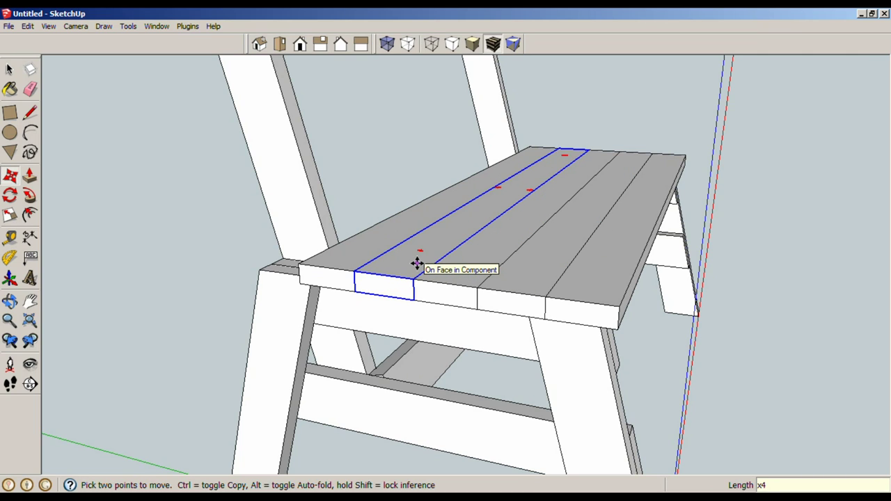
key("space")
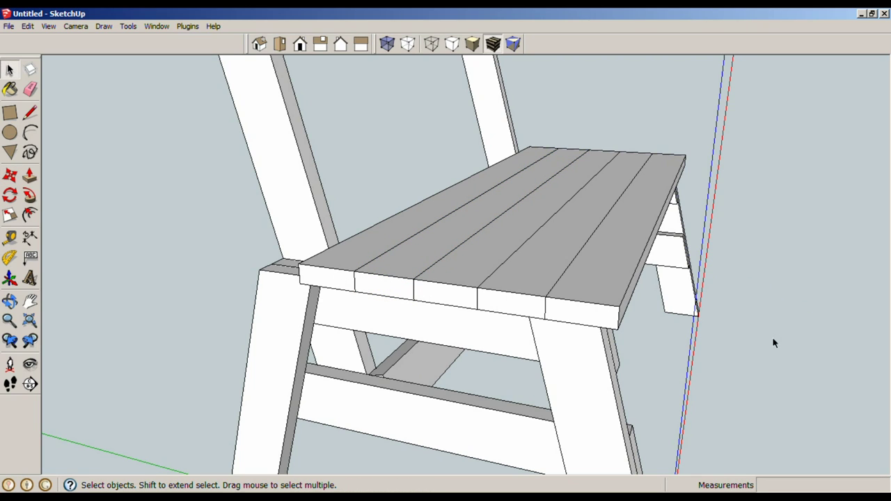
Step: Draw a 17 by 6.5 inch rectangle on the underside of the seat boards, between the two end frames
middle_click_drag(774, 342, 705, 293)
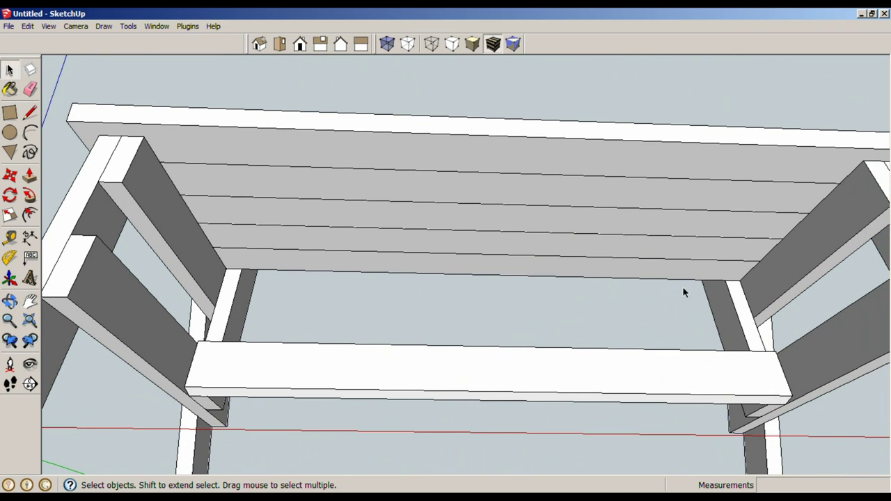
key("r")
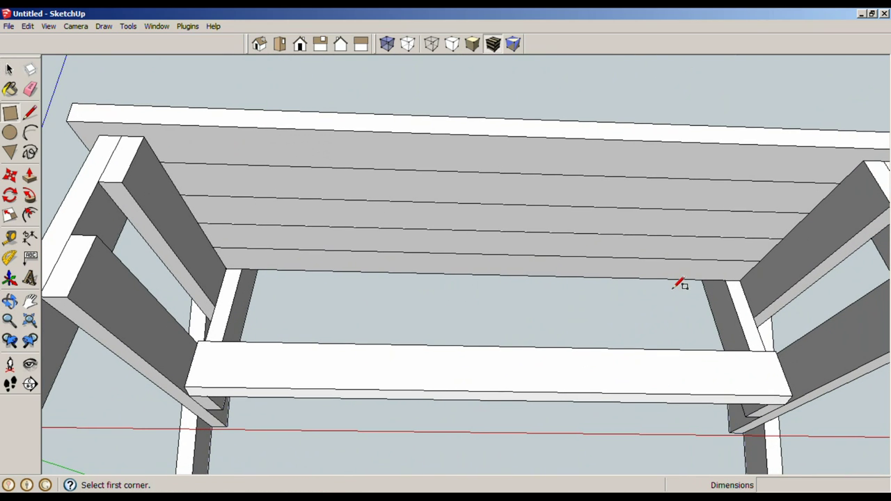
left_click(144, 137)
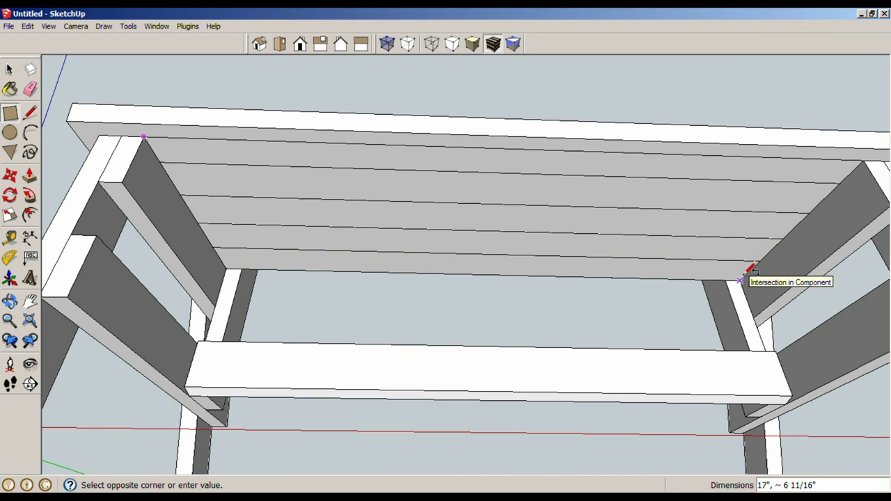
type("17,6.5")
key("Return")
Step: Extrude the rectangle under the seat downward by 0.25 inch to form a support panel
key("p")
left_click(644, 253)
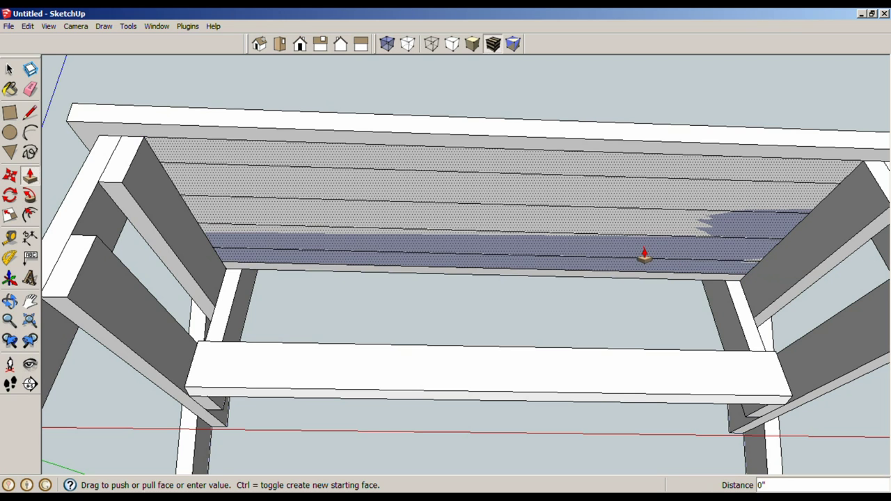
type(".")
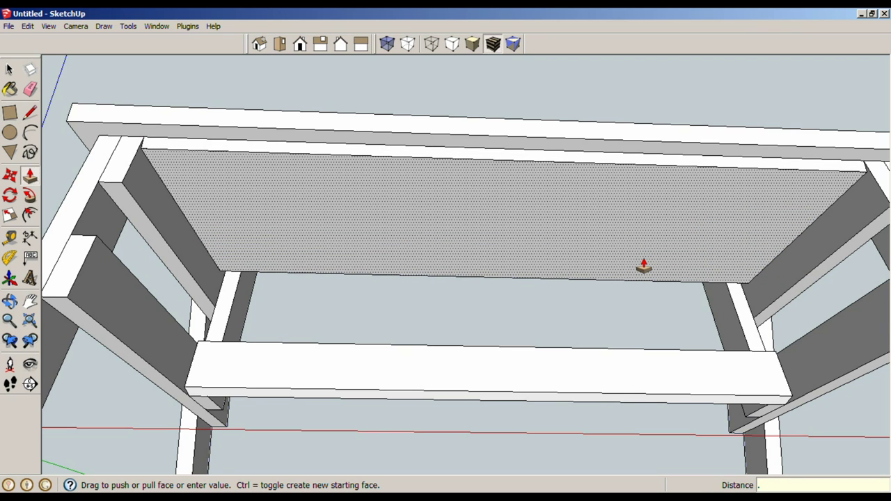
type("25")
key("Return")
key("space")
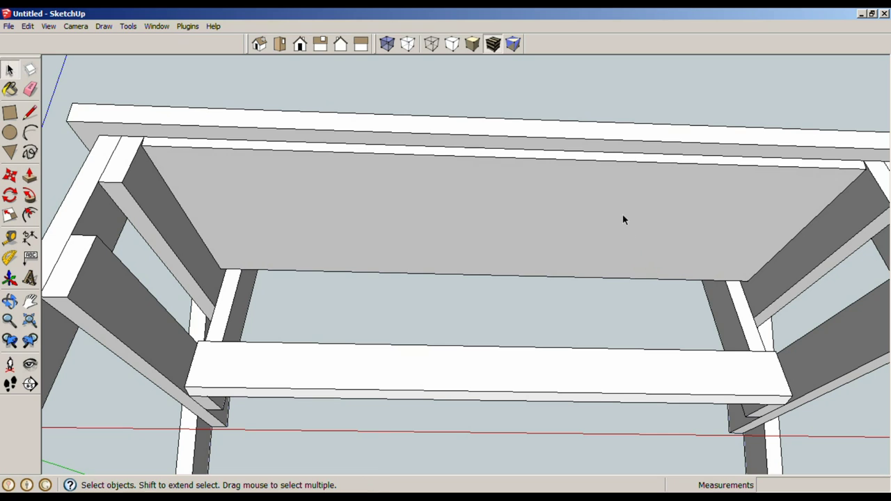
Step: Turn the entire support panel under the seat into a component
triple_click(623, 214)
key("g")
key("Return")
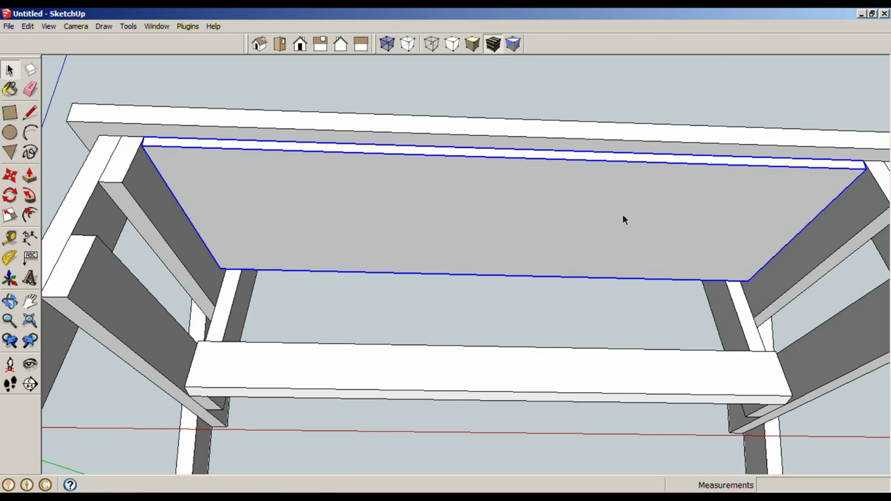
scroll(623, 215, "down", 5)
middle_click_drag(577, 220, 428, 227)
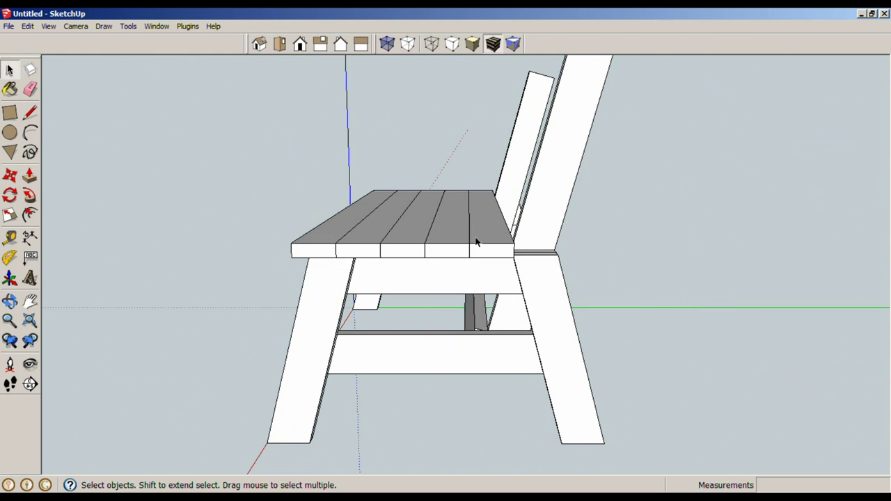
Step: Make a rotated copy of the five seat boards at 105 degrees about the seat's rear top edge to form the backrest
middle_click_drag(510, 159, 453, 201)
left_click_drag(461, 201, 264, 165)
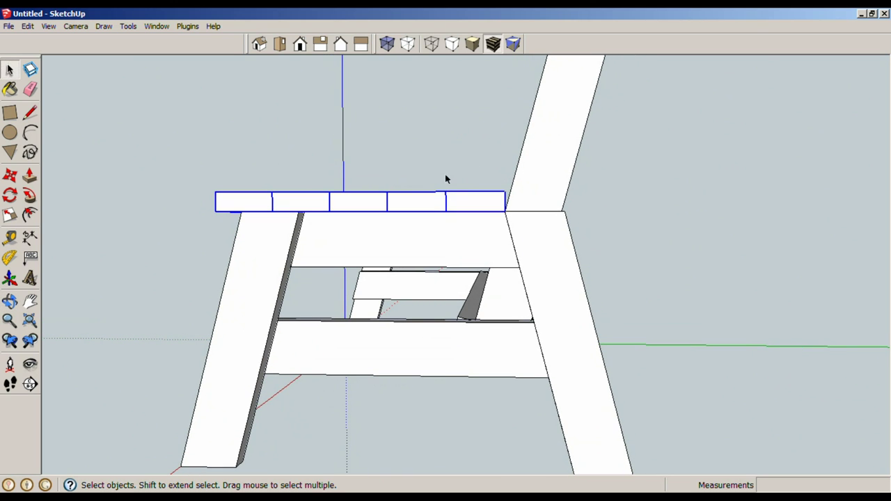
left_click(10, 196)
middle_click_drag(334, 244, 382, 282)
scroll(418, 292, "up", 2)
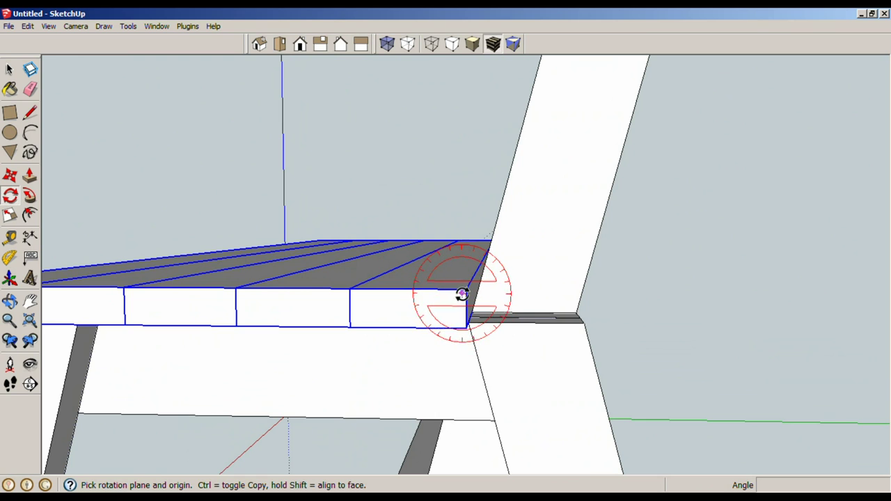
left_click(465, 291)
left_click(395, 288)
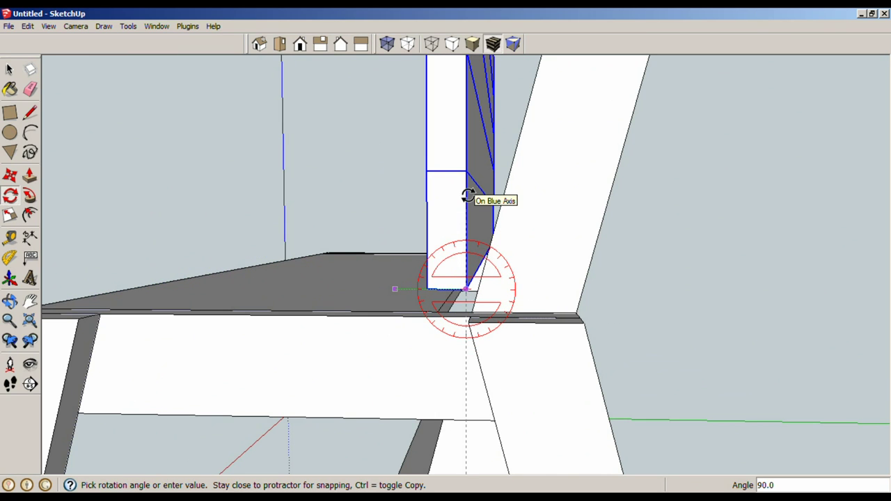
key("Escape")
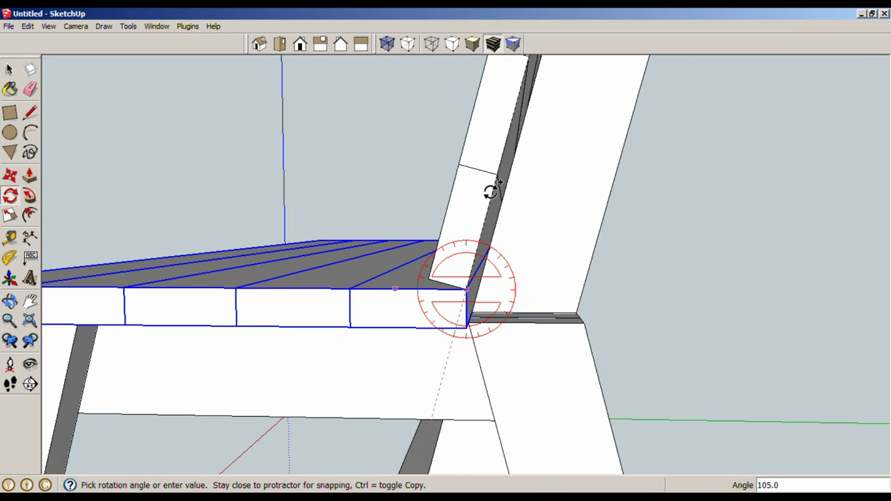
left_click(491, 191)
key("space")
Step: Move the backrest boards back about 1/8 inch along the green axis, flush against the sloped rear posts
scroll(494, 209, "up", 3)
mouse_move(494, 209)
middle_mouse_down()
mouse_move(505, 215)
mouse_move(487, 222)
mouse_move(494, 216)
middle_mouse_up()
scroll(496, 210, "up", 2)
scroll(496, 211, "down", 1)
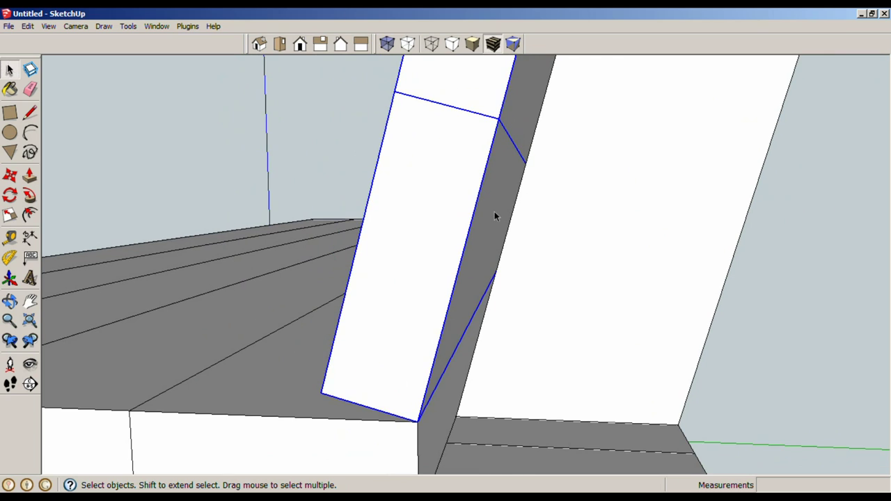
key("m")
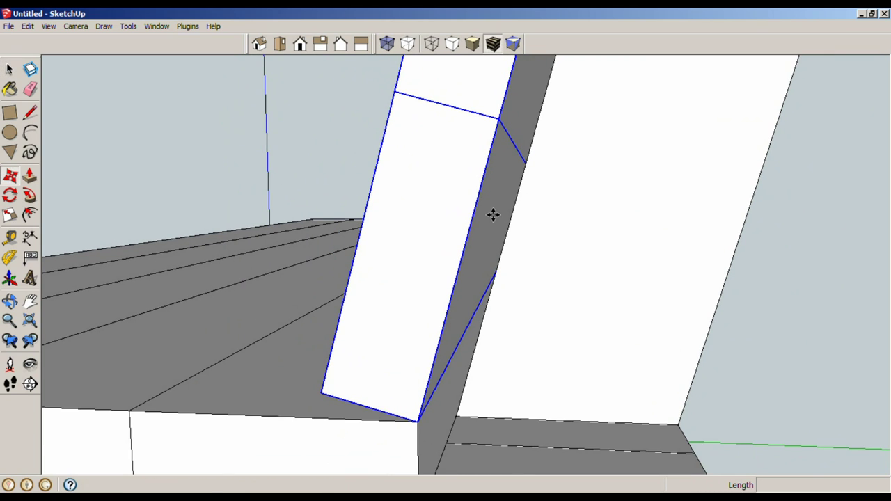
left_click(492, 214)
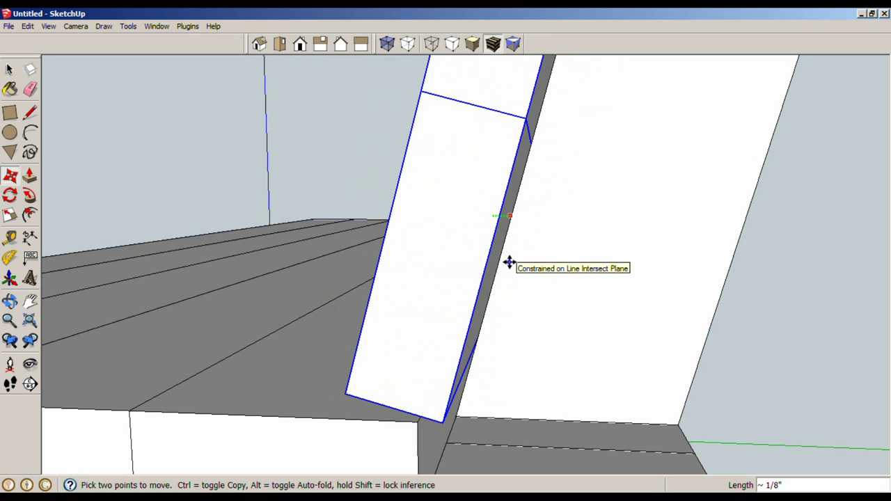
left_click(509, 262)
key("space")
scroll(509, 268, "down", 5)
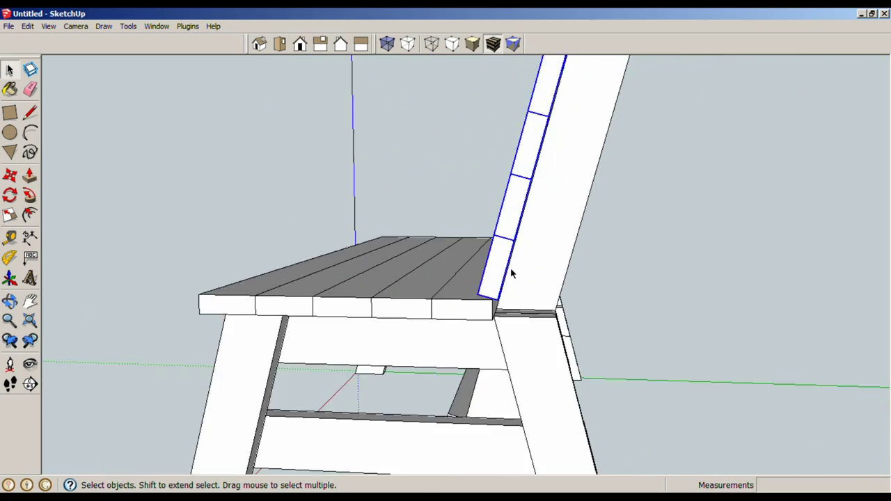
middle_click_drag(510, 274, 429, 230)
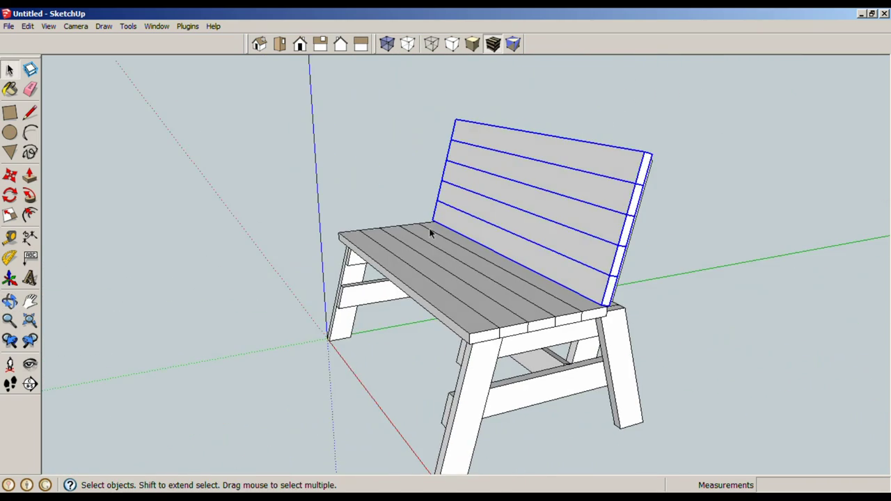
scroll(543, 270, "up", 2)
middle_click_drag(543, 270, 614, 286)
left_click(758, 301)
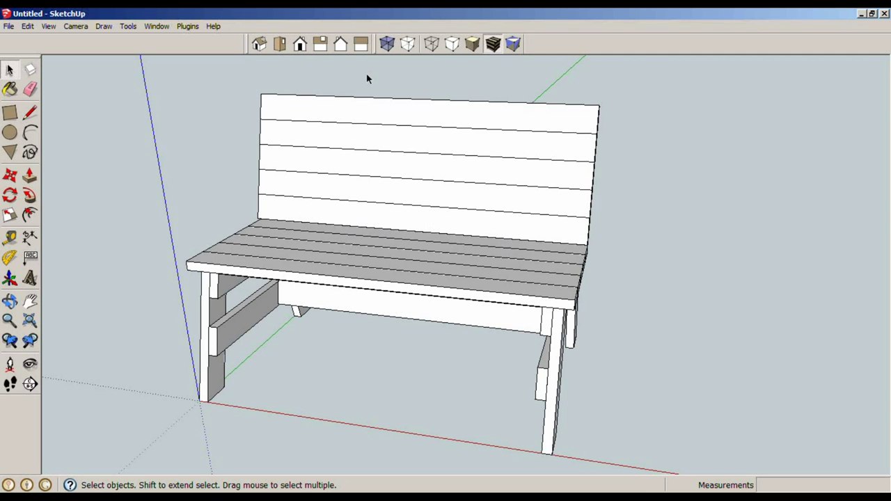
Step: Hide the support panel component on the underside of the seat
mouse_move(468, 132)
middle_mouse_down()
mouse_move(520, 137)
mouse_move(445, 154)
middle_mouse_up()
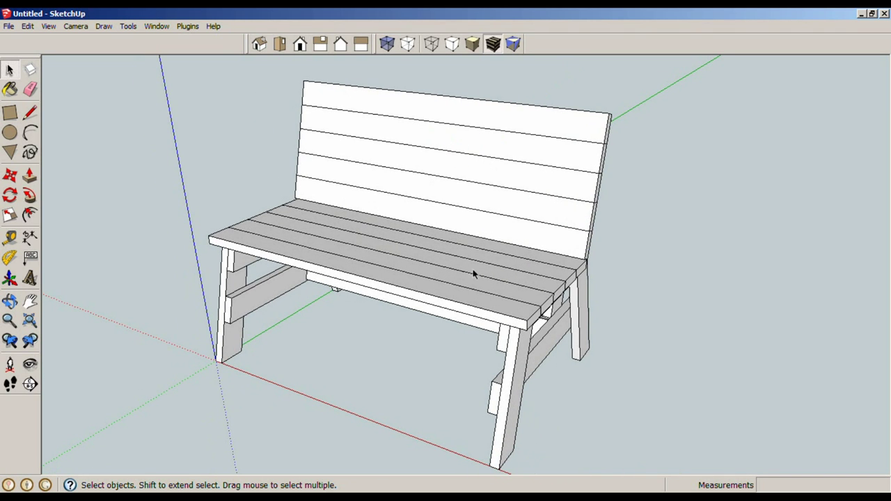
middle_click_drag(509, 352, 694, 121)
left_click(408, 223)
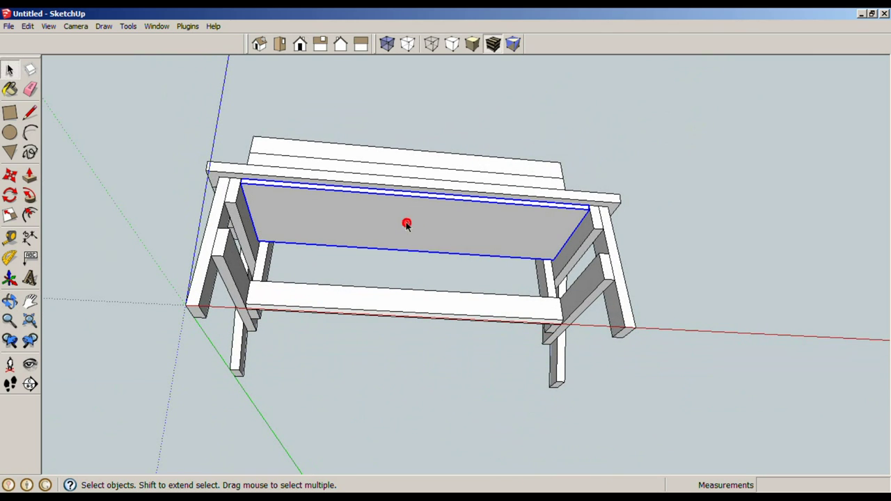
right_click(407, 223)
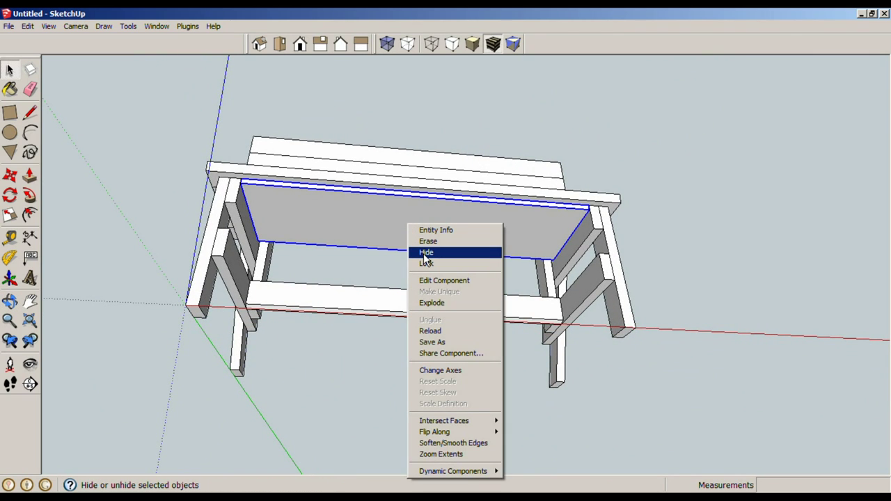
left_click(425, 253)
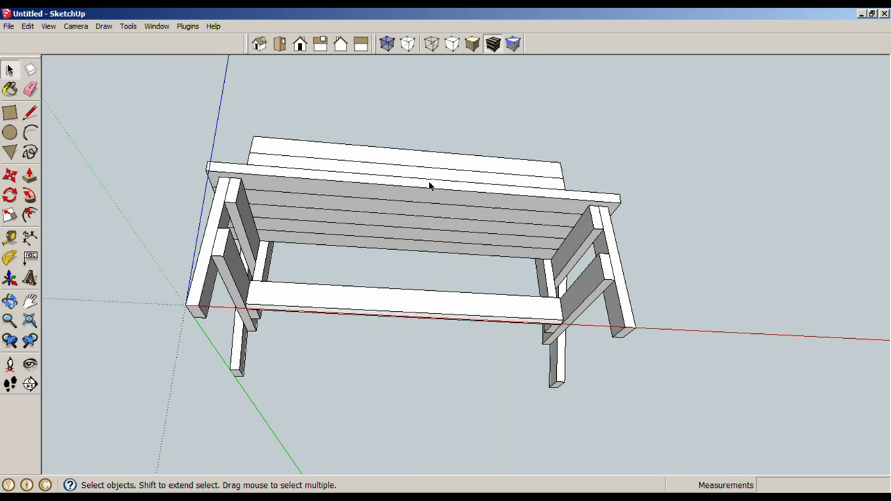
Step: Draw a 1.125 inch line along the seat's front top edge, starting from its front left corner
middle_click_drag(429, 185, 424, 294)
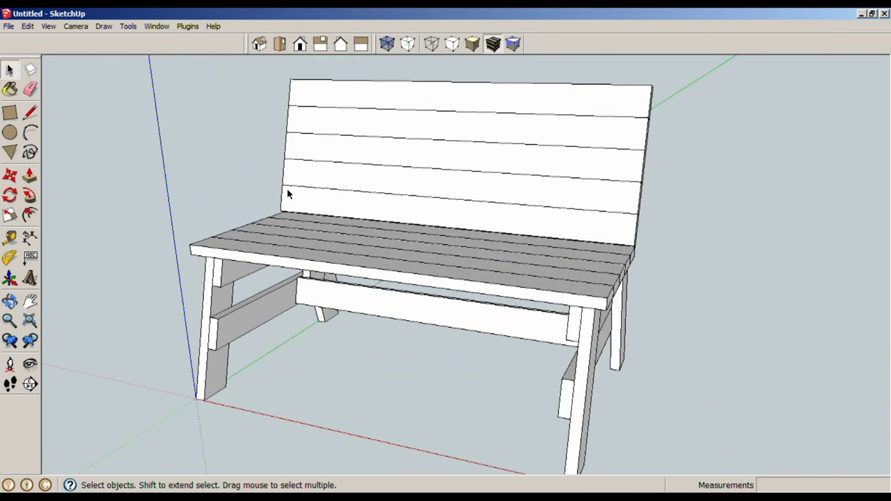
scroll(287, 188, "up", 3)
middle_click_drag(288, 193, 583, 302)
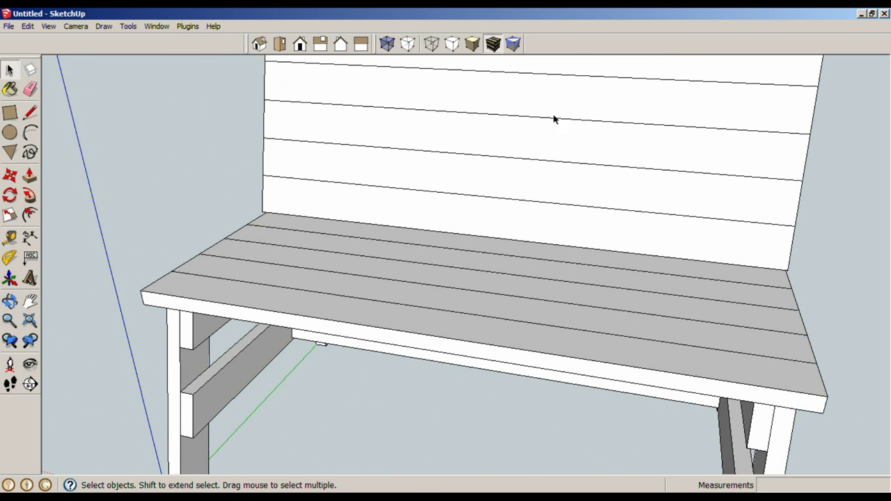
middle_click_drag(312, 260, 291, 280)
left_click(299, 297)
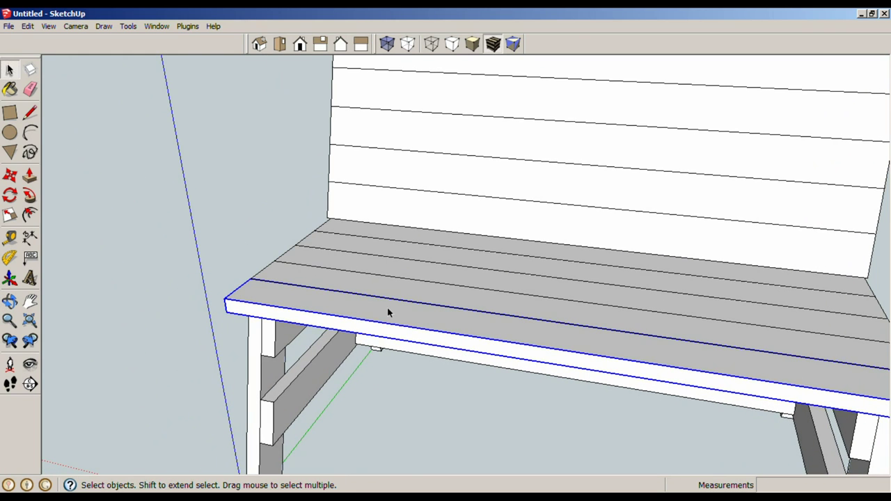
left_click(147, 272)
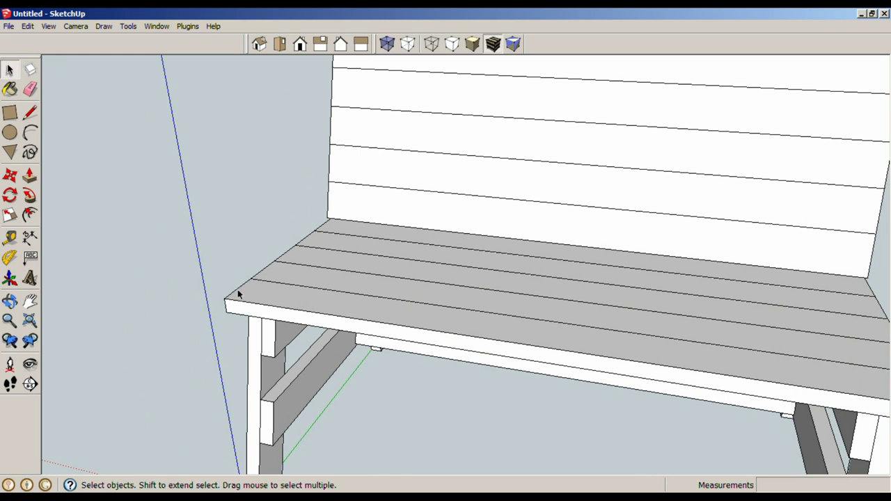
scroll(239, 294, "up", 5)
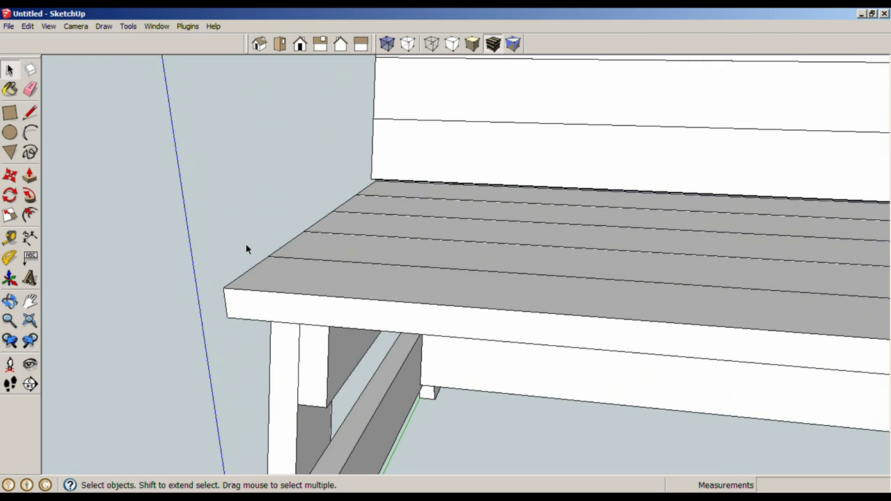
key("l")
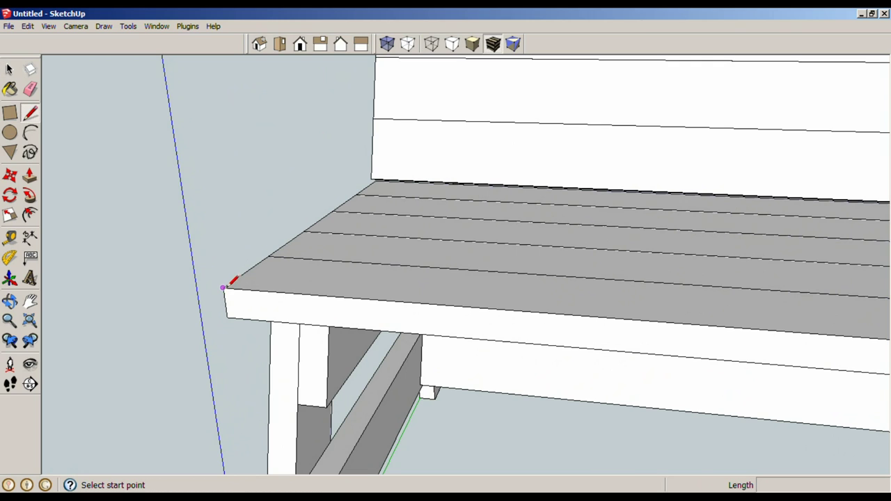
left_click(223, 287)
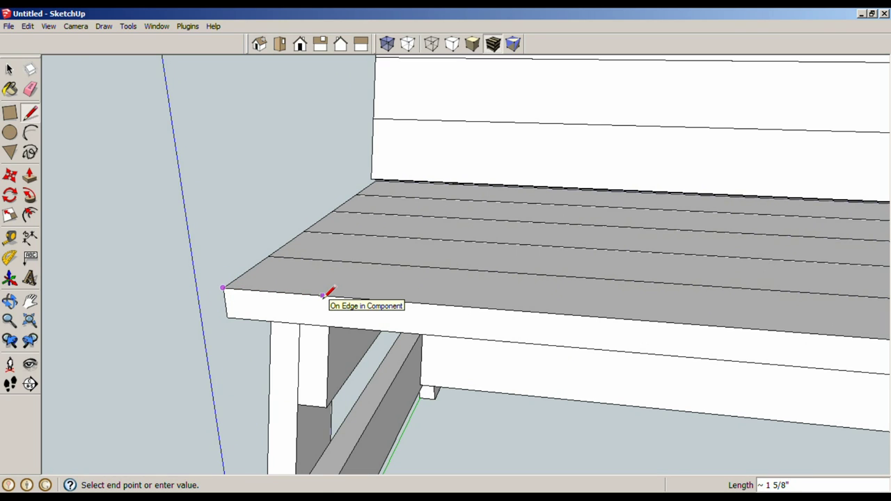
type("1.125")
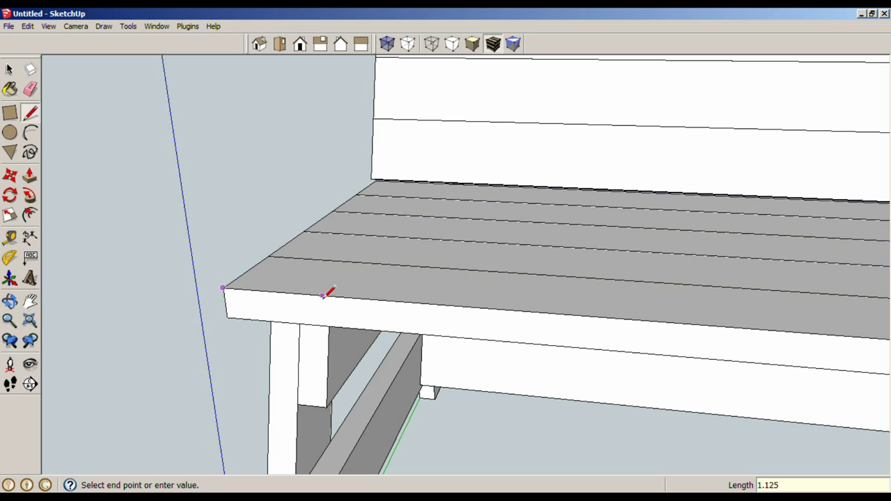
key("Return")
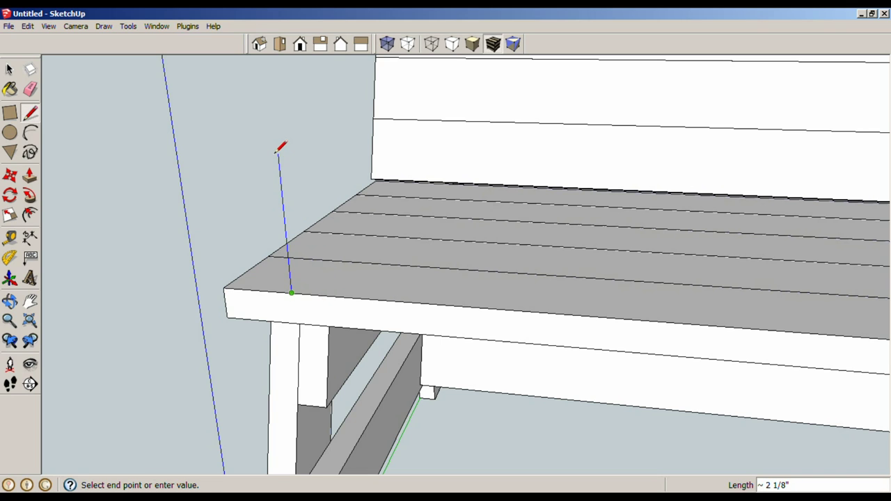
Step: Continue the outline with a 6 inch vertical line and an outward segment about 3/8 inch long along the red axis
type("6")
key("Return")
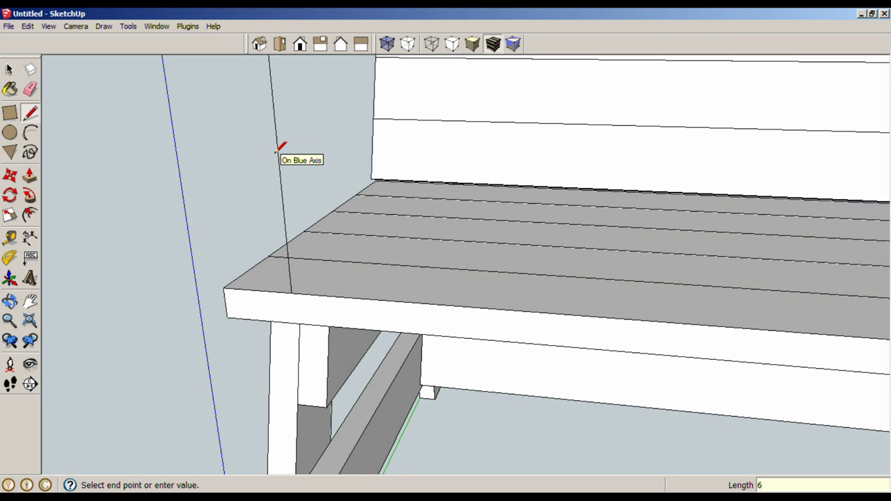
middle_click_drag(277, 151, 327, 266)
scroll(327, 266, "down", 3)
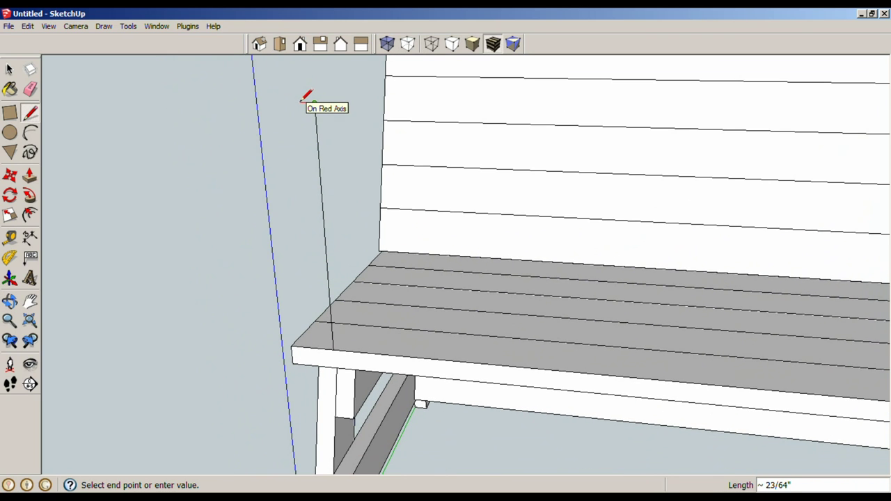
left_click(298, 103)
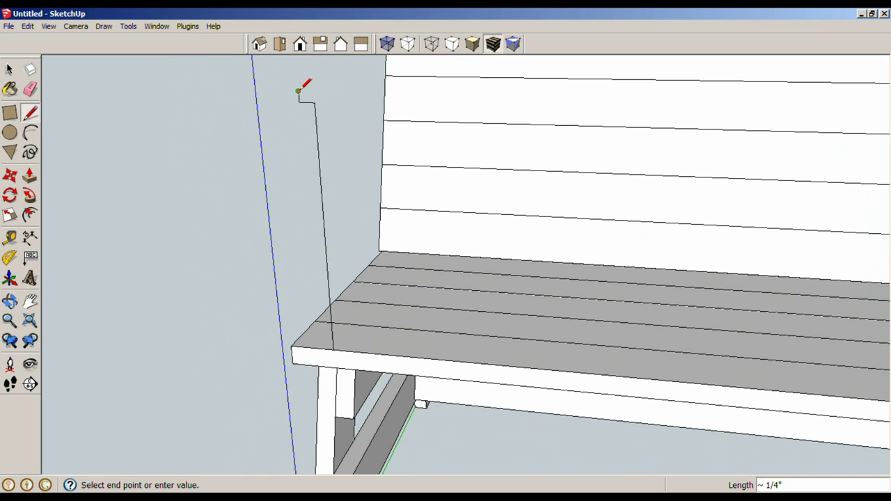